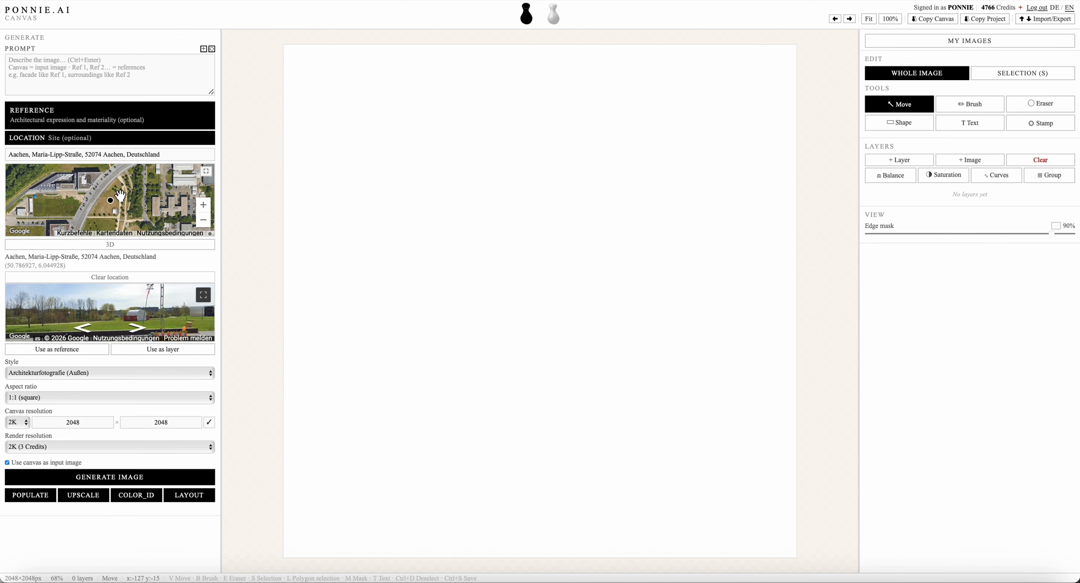
Turn the street view towards the meadow across the road and add that view as both a reference image and a canvas layer
drag(168, 317, 136, 309)
drag(60, 312, 132, 310)
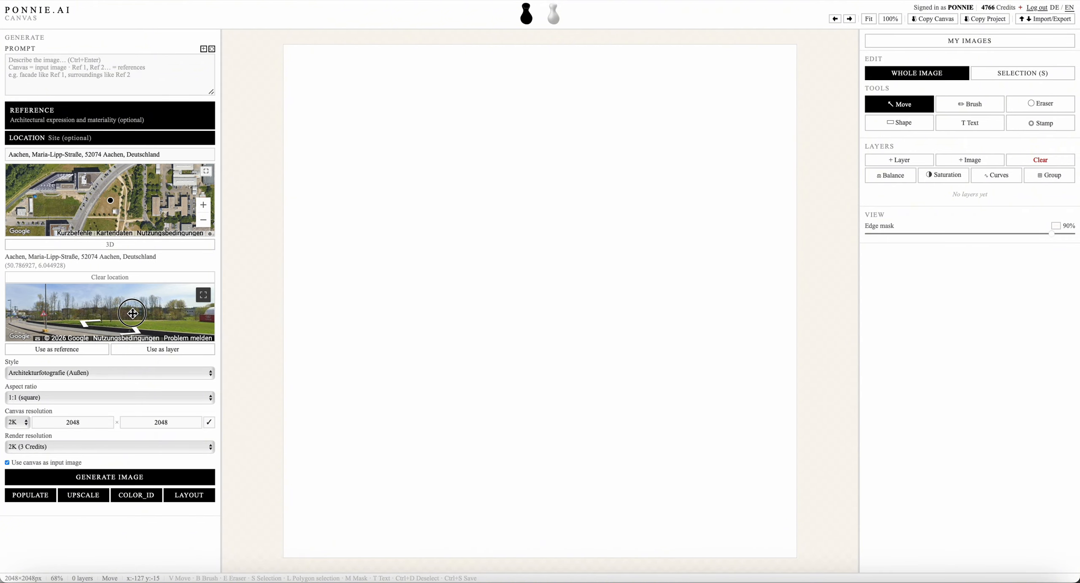
click(94, 353)
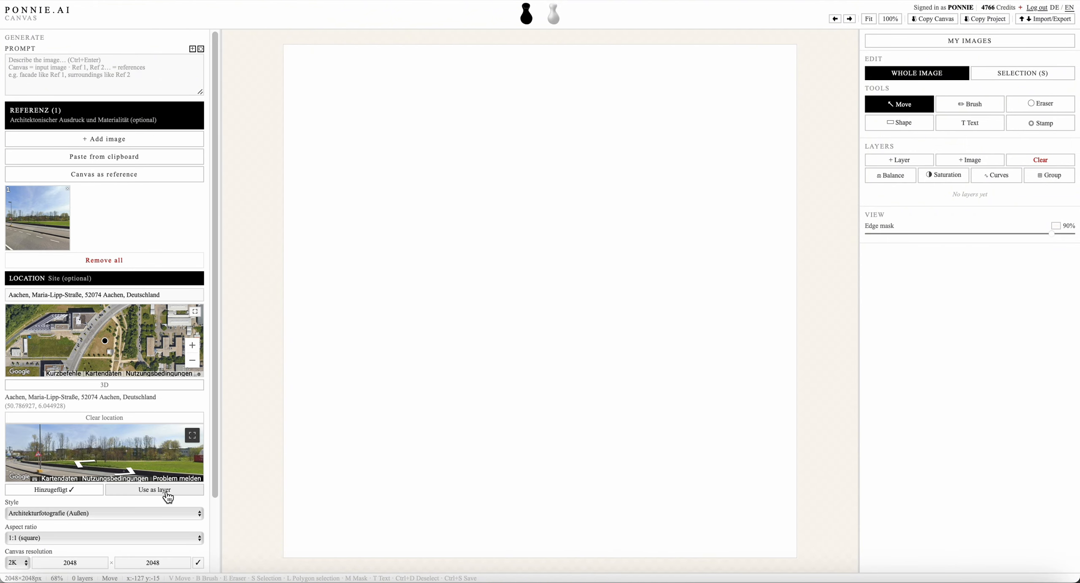
click(155, 490)
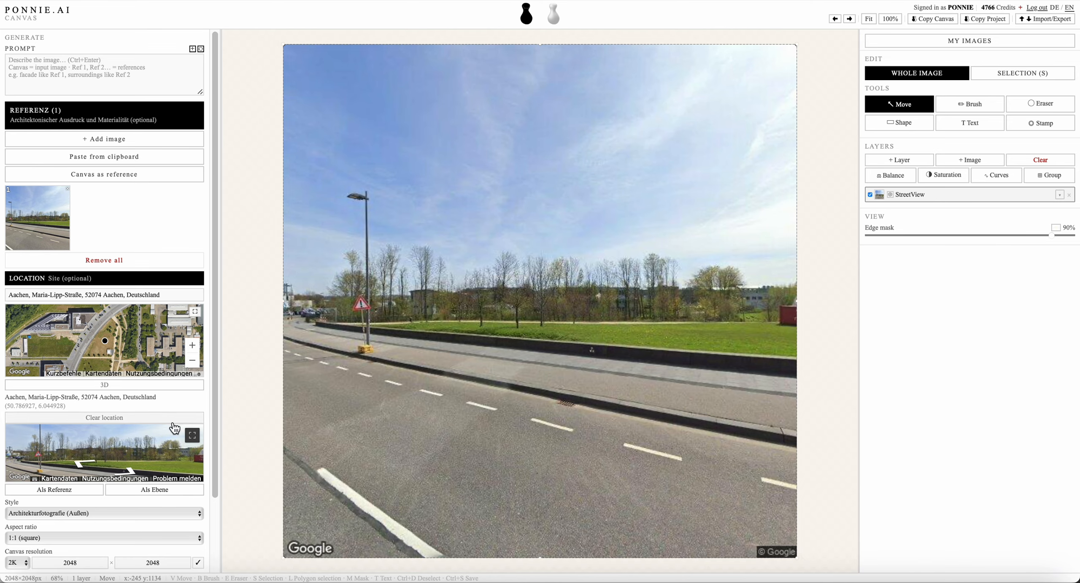
Set the canvas aspect ratio to 4:3 (standard)
scroll(216, 458, down, 3)
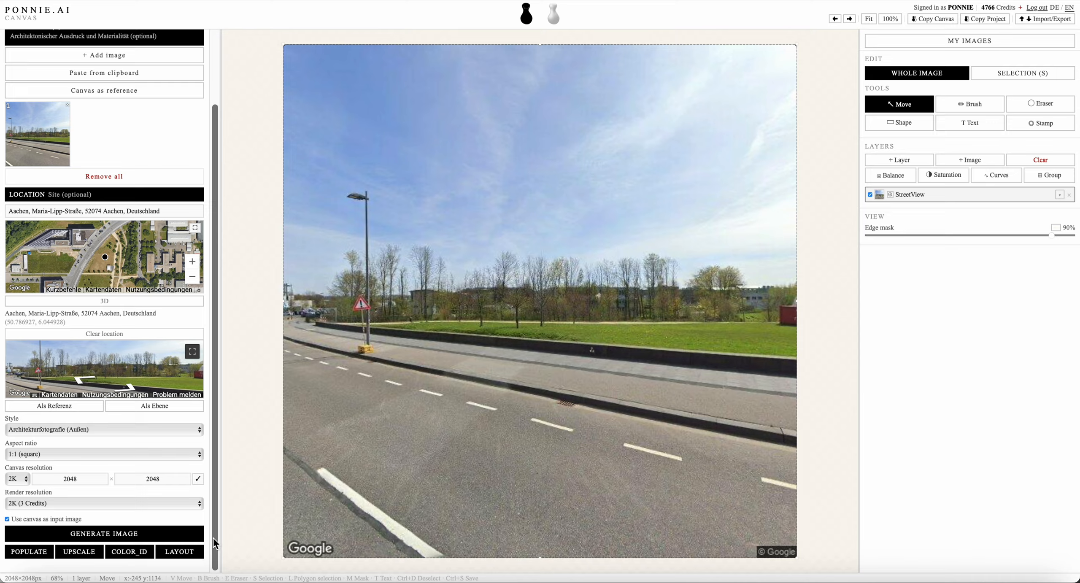
click(97, 454)
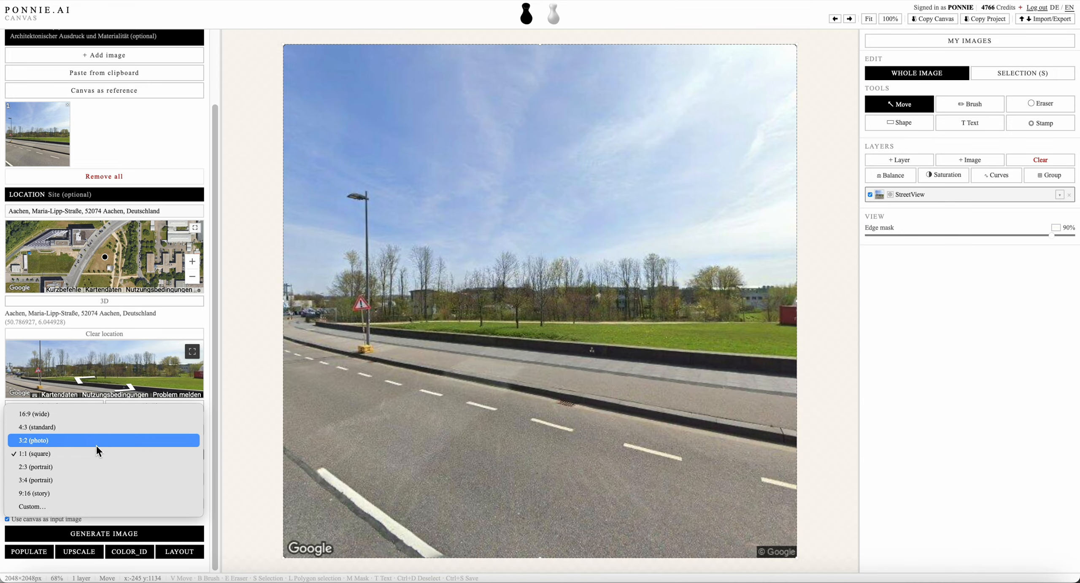
click(97, 425)
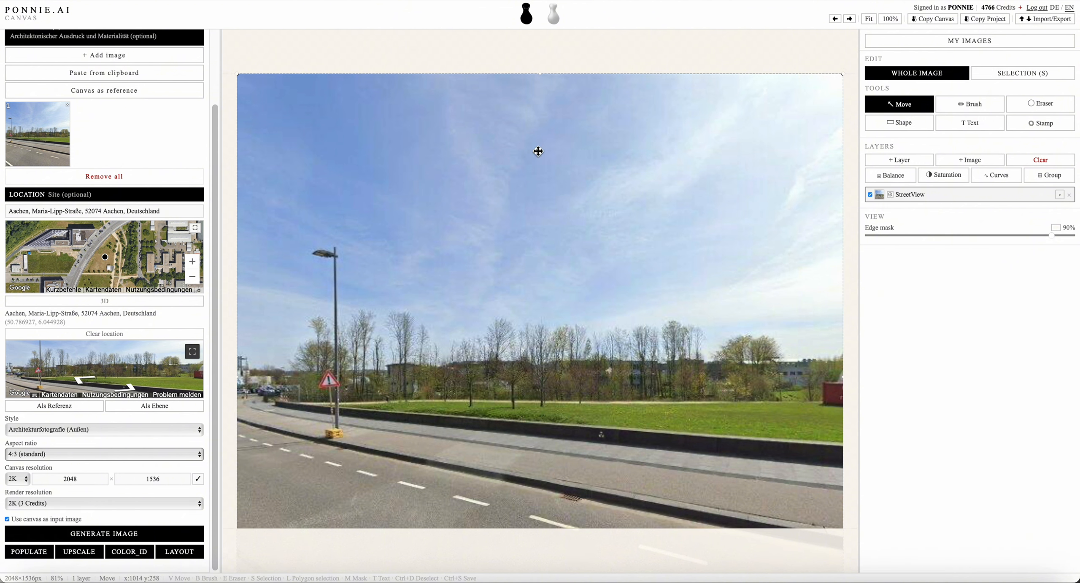
Switch to the 3D mode and set the lens shift to X -4% and Y -19% with a focal length of 28.5 mm
click(555, 17)
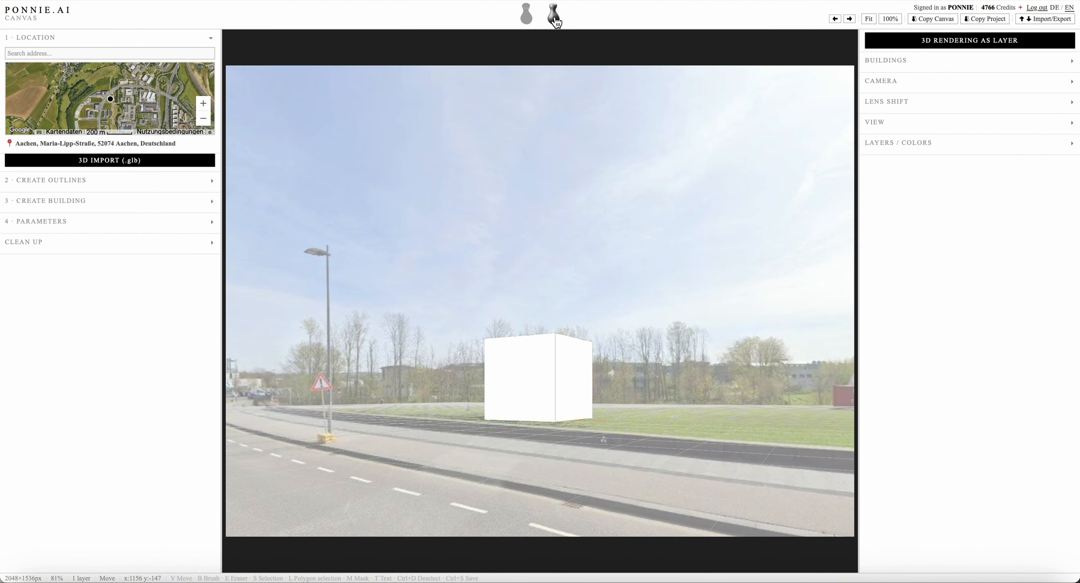
click(888, 81)
click(895, 152)
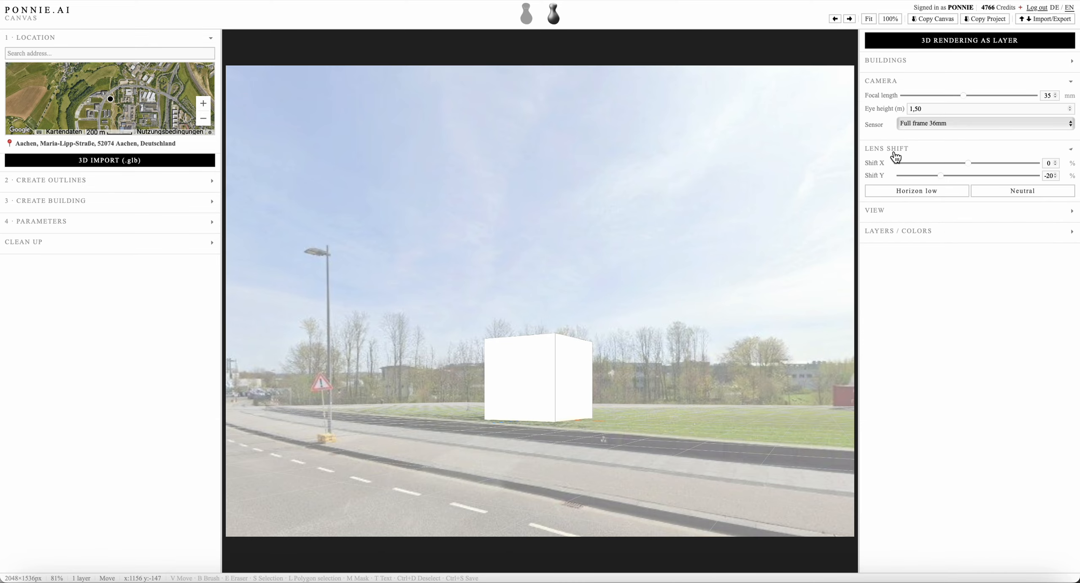
drag(942, 180, 963, 165)
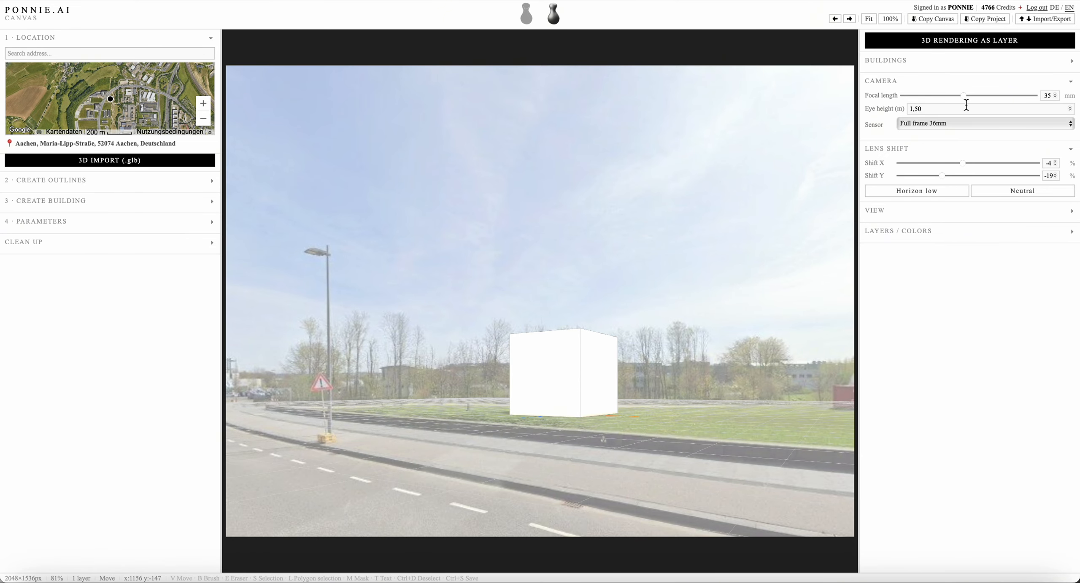
drag(964, 102, 956, 101)
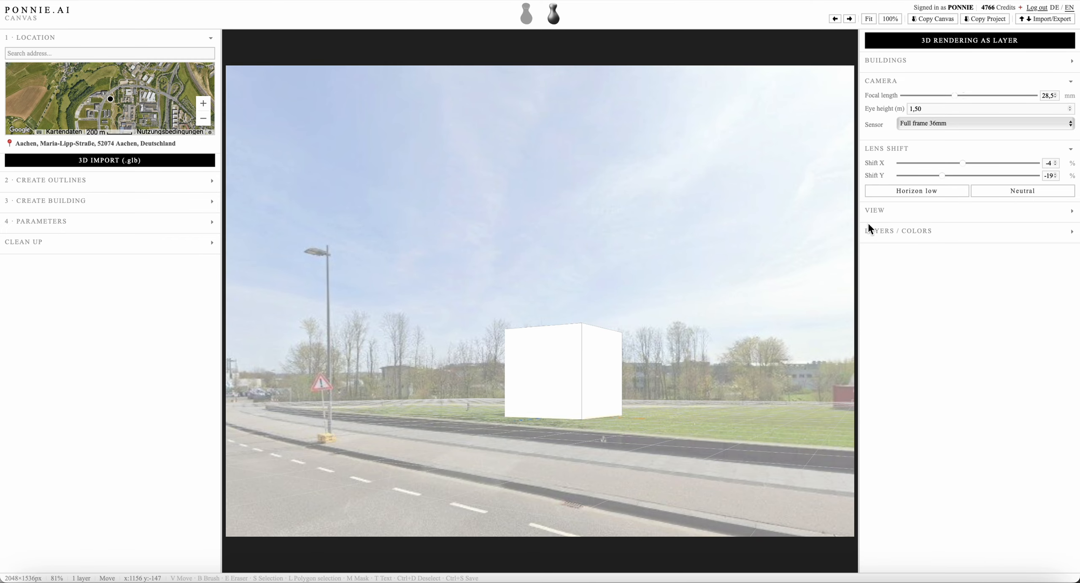
Set the scene's ambient light to 70% and the sun direction to 82°
click(883, 214)
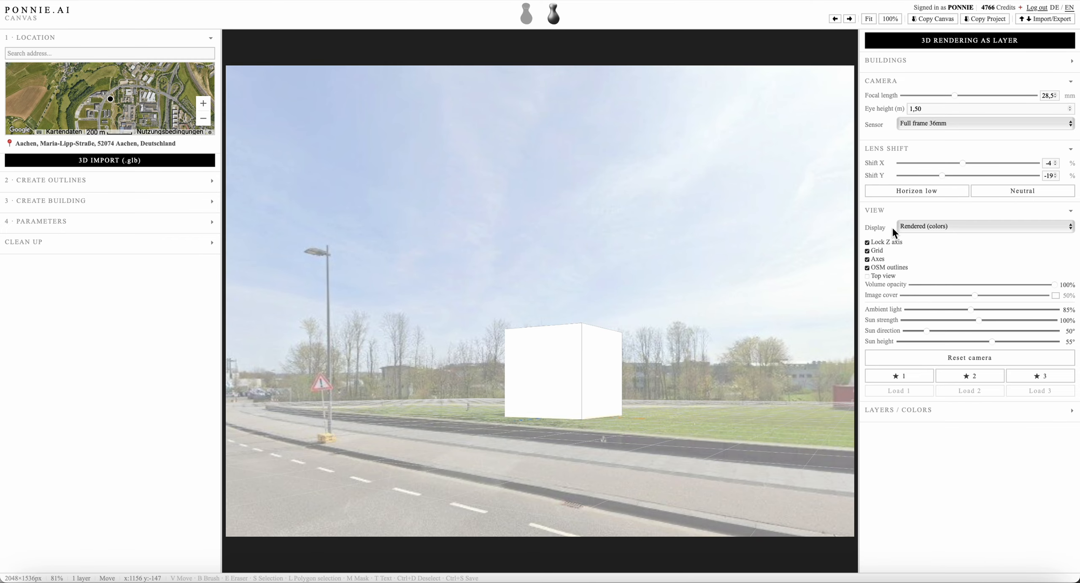
click(973, 311)
mouse_move(973, 311)
mouse_down()
mouse_move(960, 311)
mouse_move(977, 331)
mouse_move(924, 334)
mouse_move(955, 339)
mouse_move(939, 337)
mouse_up()
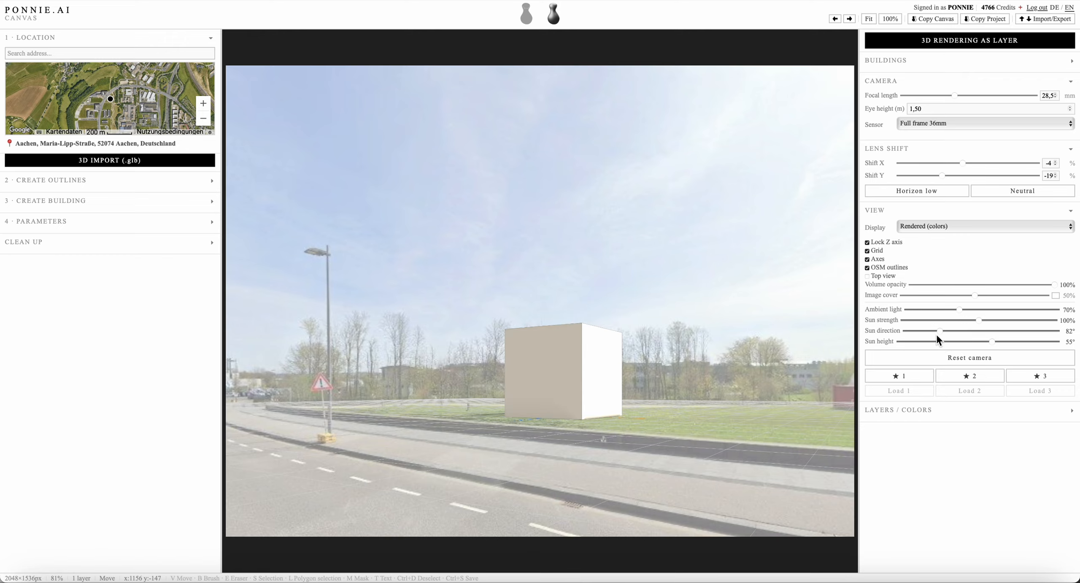
Import the surrounding OSM building outlines and select the Center for Ageing, Reliability and Lifetime Prediction outline in the scene
click(62, 184)
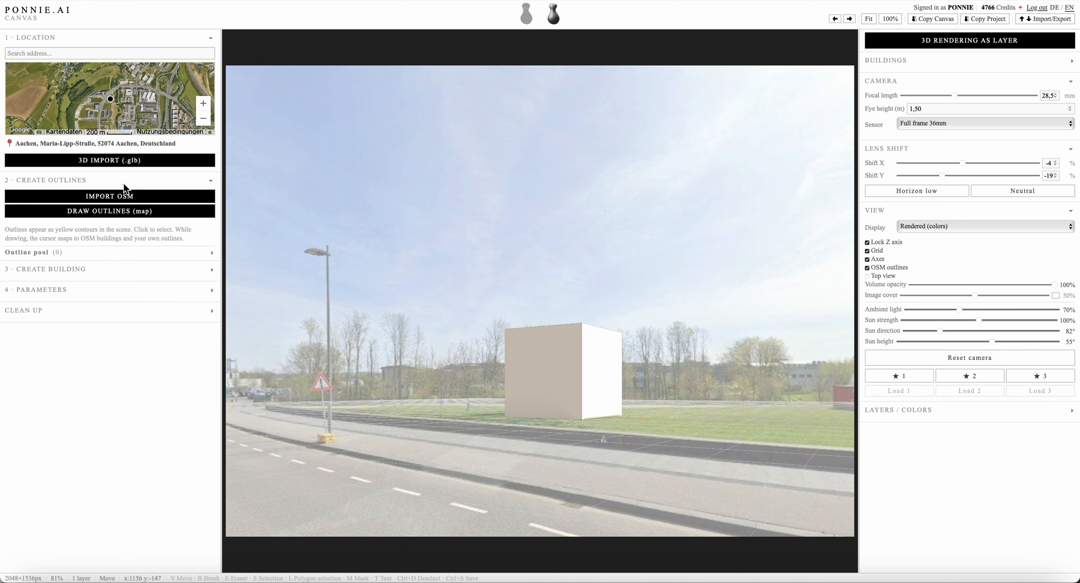
click(126, 199)
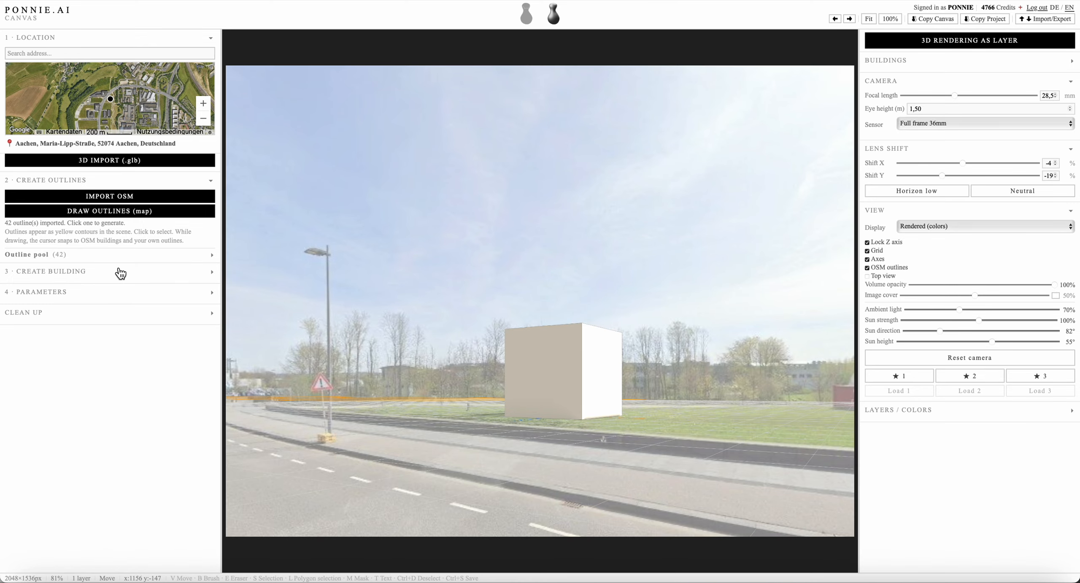
drag(374, 273, 506, 399)
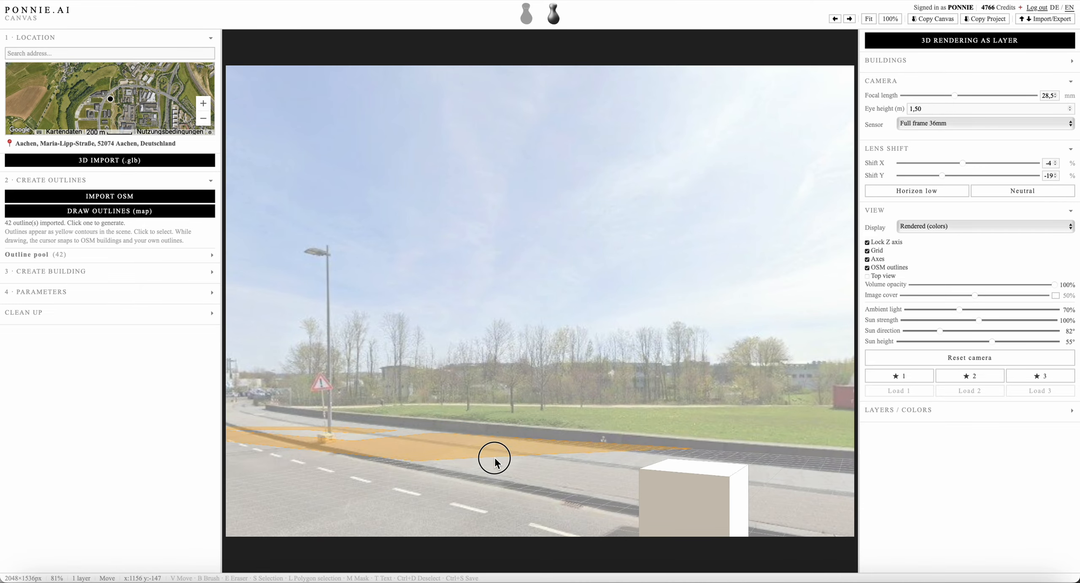
drag(495, 458, 608, 451)
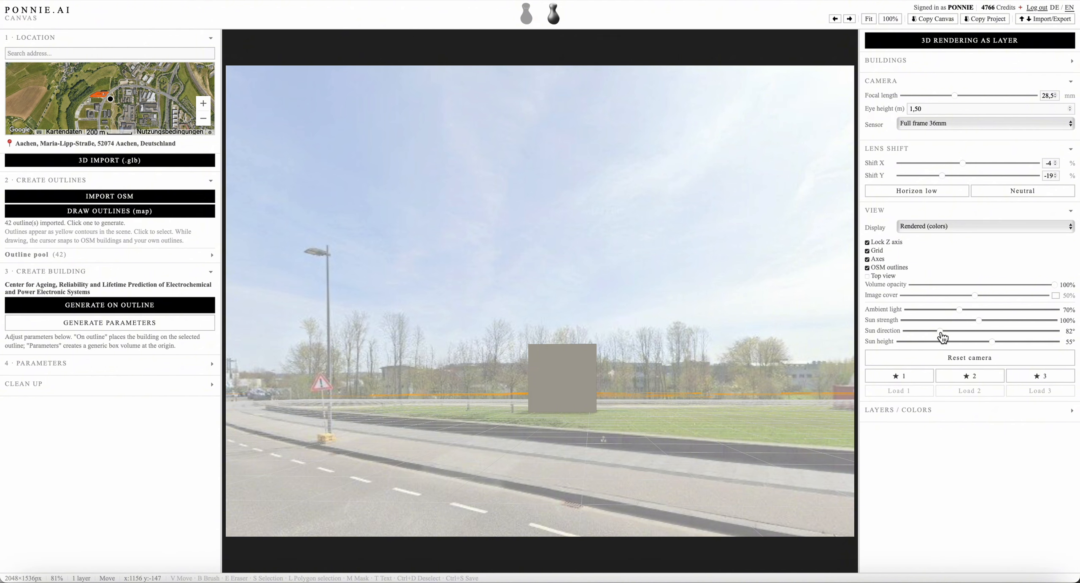
Set the sun direction to 339° and the ambient light to 85% to brighten the box's front face
mouse_move(942, 332)
mouse_down()
mouse_move(964, 332)
mouse_move(909, 337)
mouse_move(1050, 349)
mouse_up()
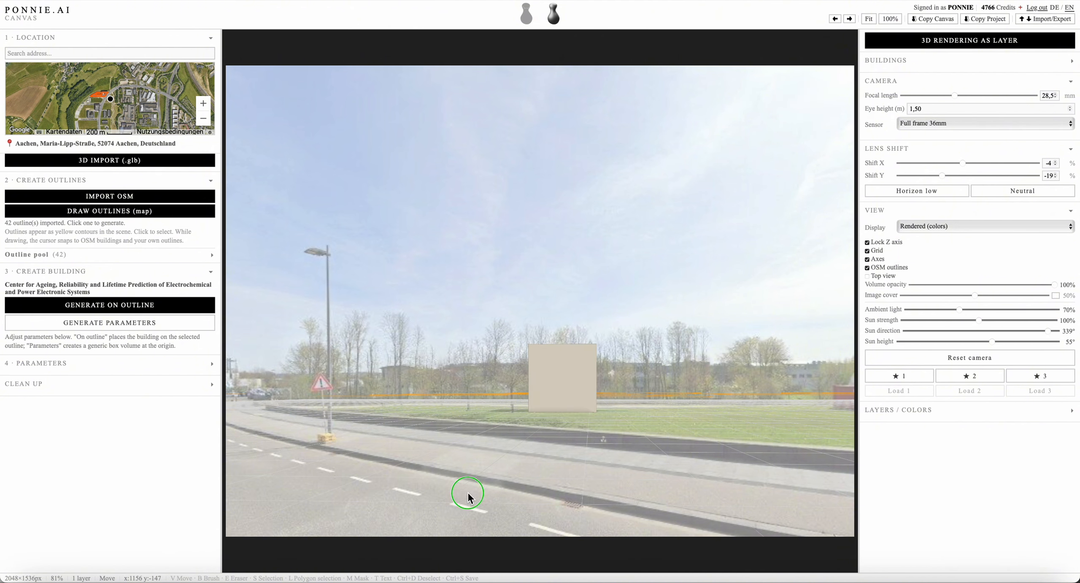
drag(471, 494, 508, 474)
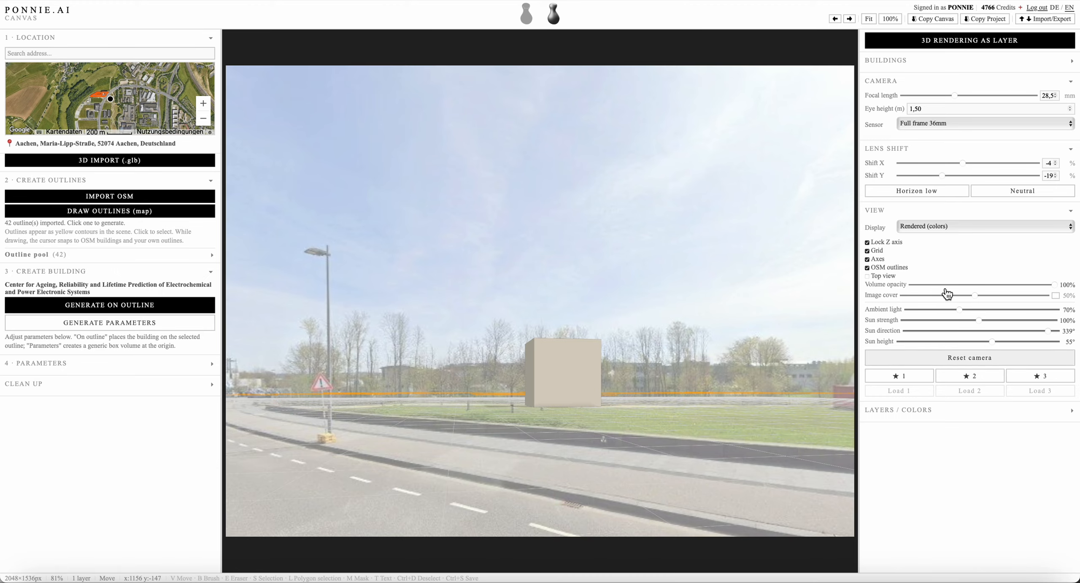
drag(960, 309, 972, 314)
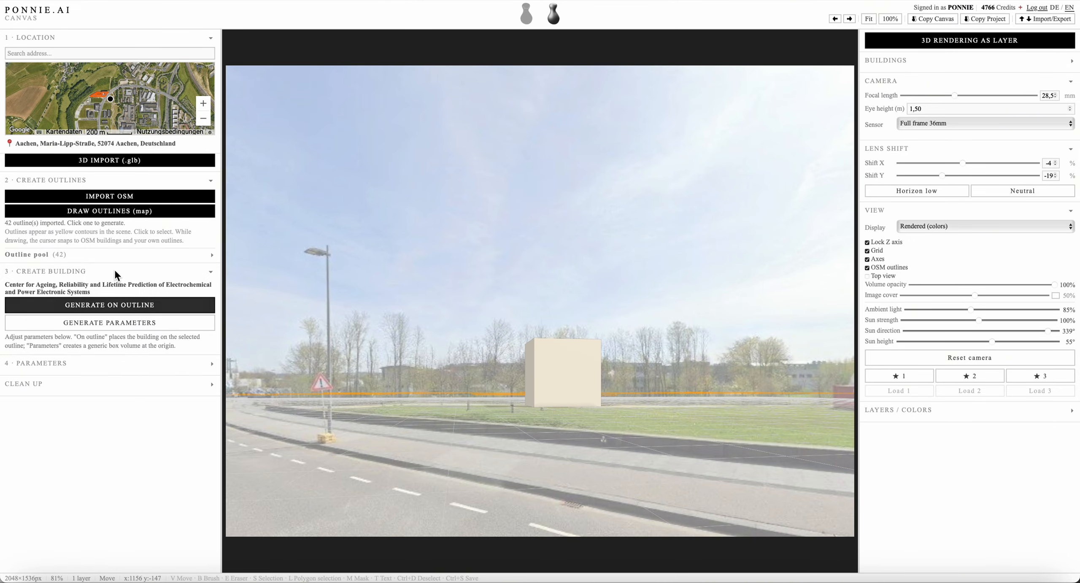
Draw a rectangular outline of about 588 m² on the map, on the meadow around the location marker, and accept it
click(108, 215)
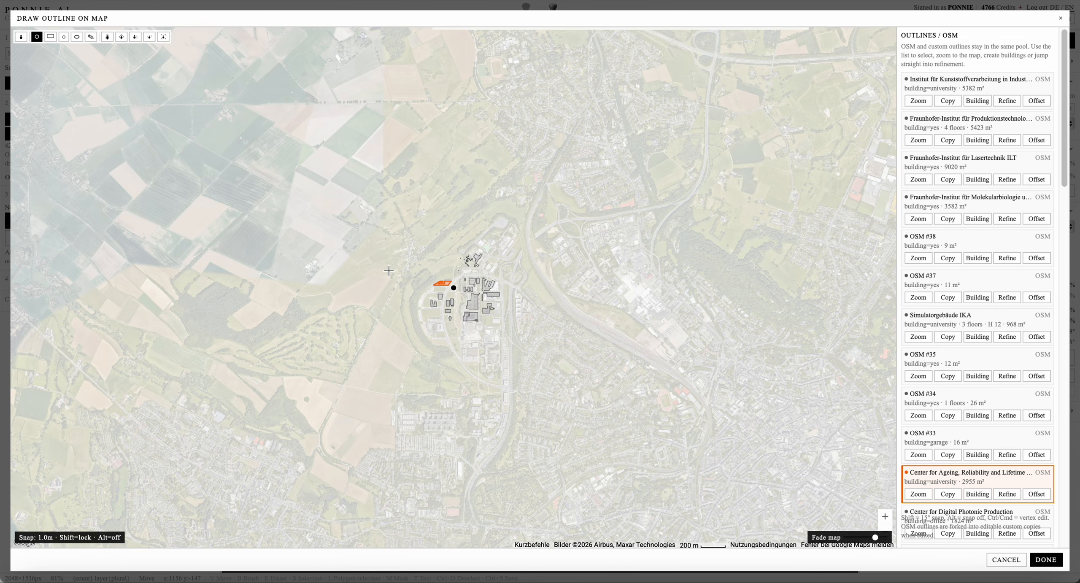
scroll(449, 294, up, 6)
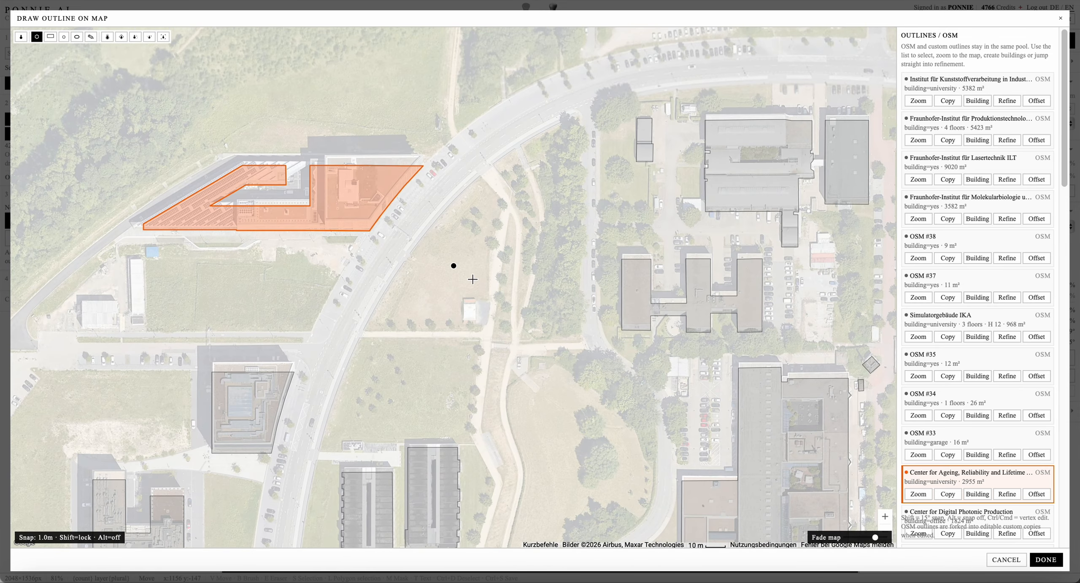
scroll(459, 280, up, 2)
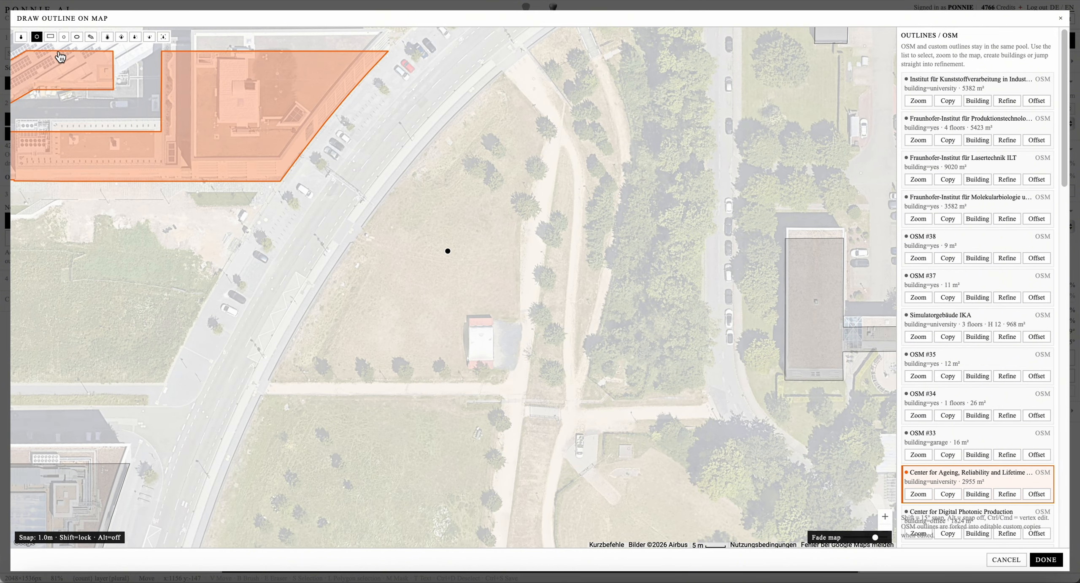
click(51, 39)
drag(405, 235, 495, 333)
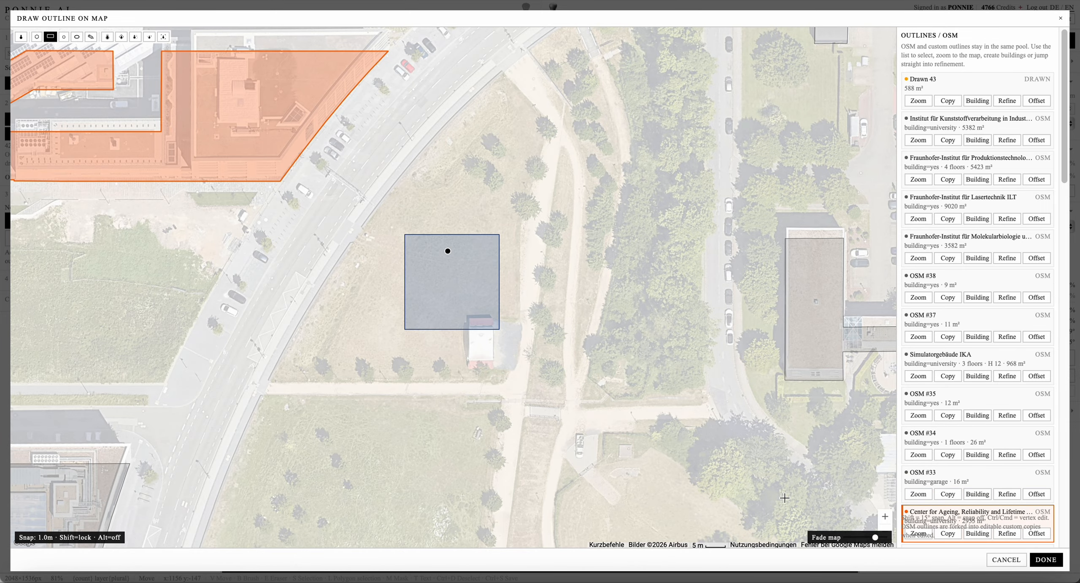
click(1047, 561)
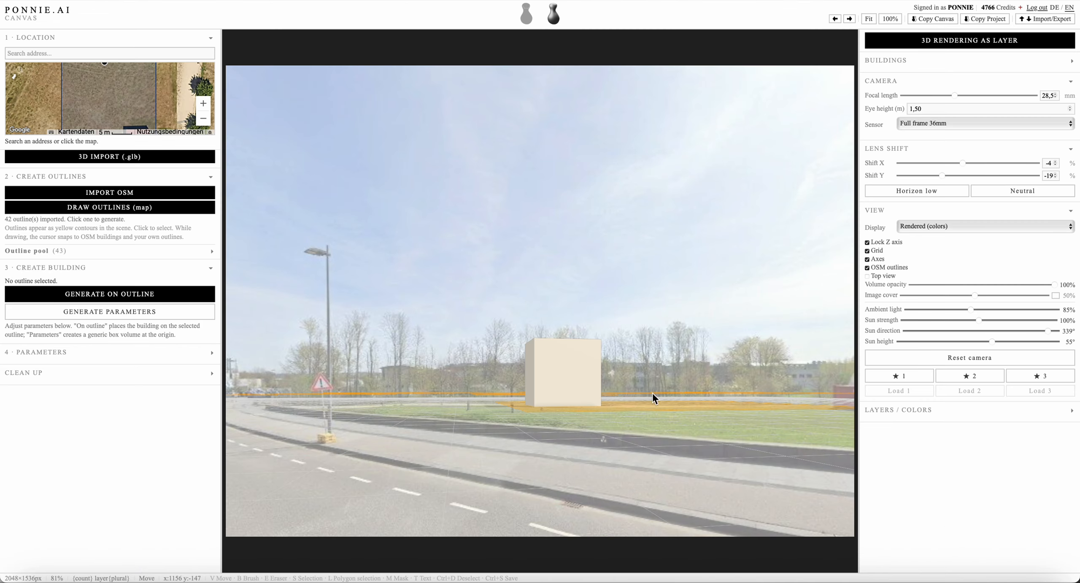
Select the newly drawn rectangular outline in the scene and generate a building on it with the existing parameters
click(647, 414)
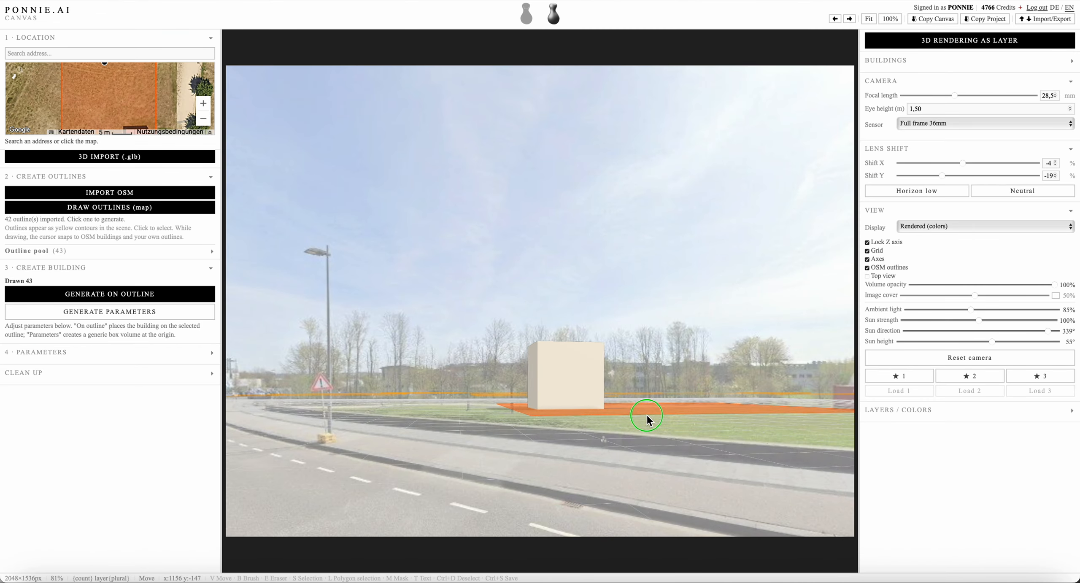
right_drag(647, 415, 622, 415)
scroll(682, 418, up, 3)
scroll(690, 426, down, 1)
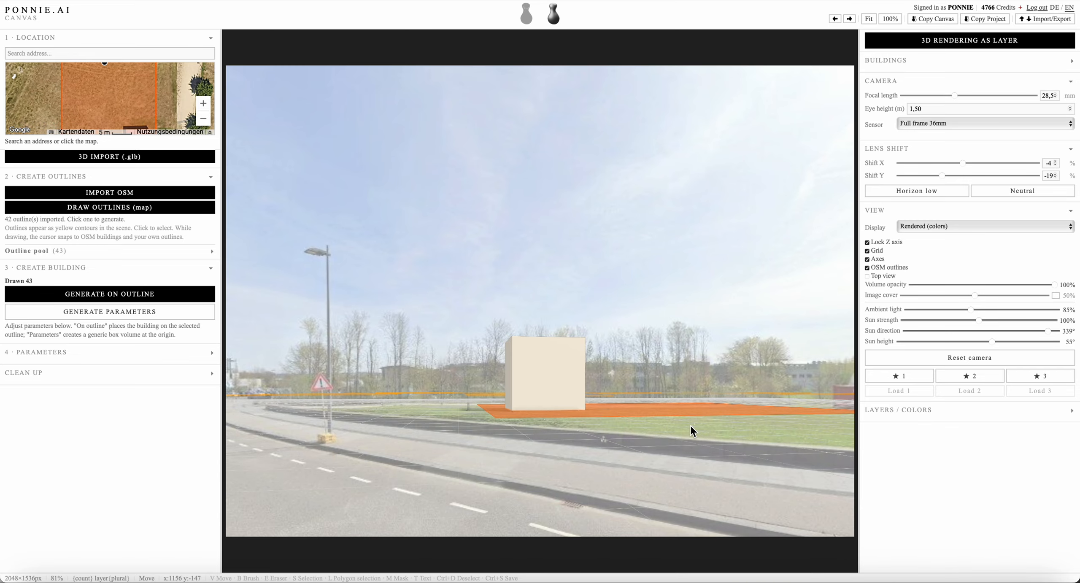
mouse_move(691, 425)
right_down()
mouse_move(711, 436)
mouse_move(675, 445)
mouse_move(685, 441)
right_up()
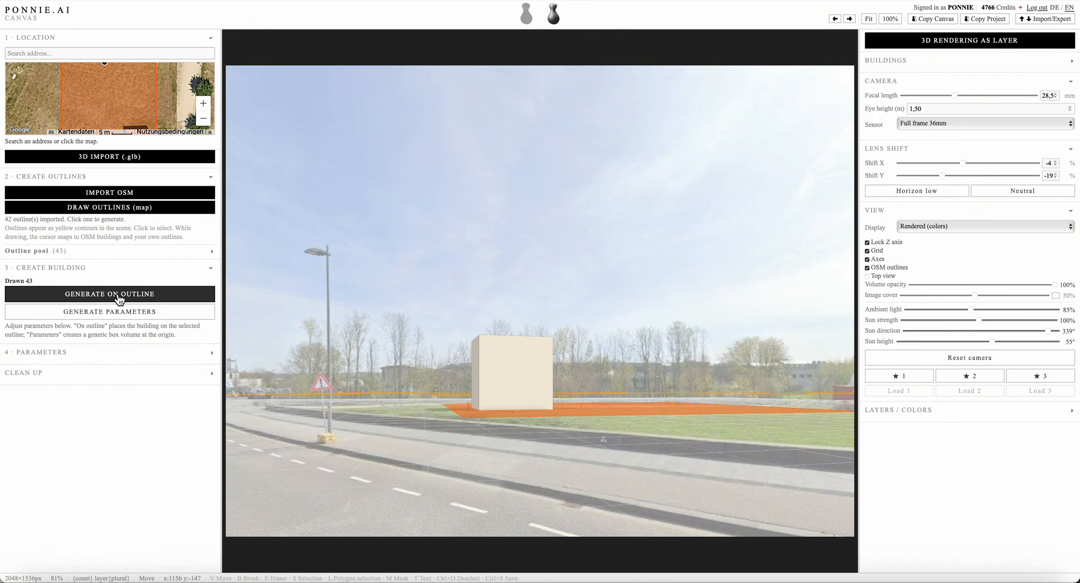
click(62, 355)
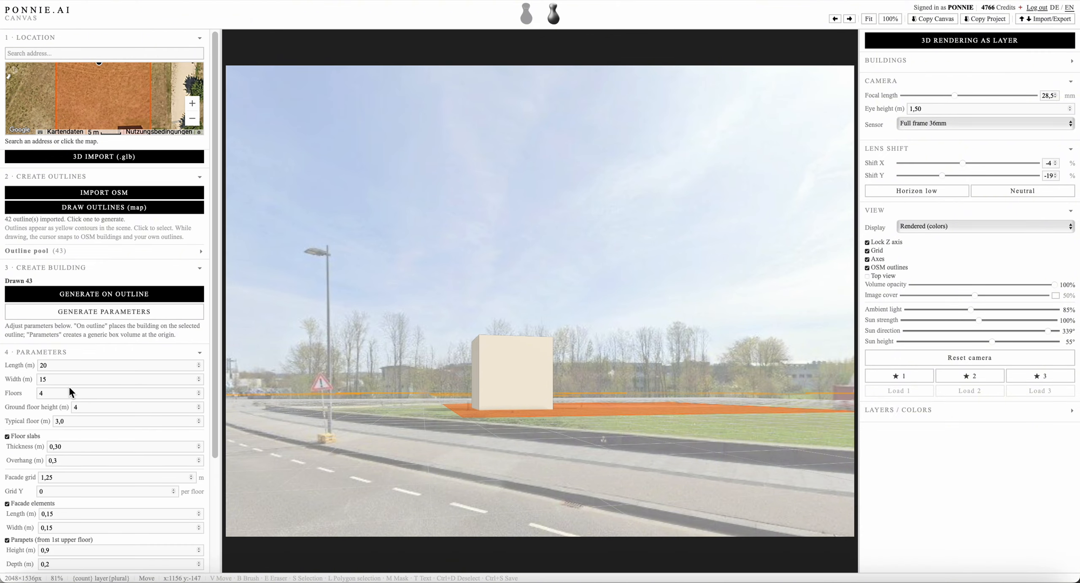
scroll(17, 394, down, 4)
scroll(17, 393, up, 4)
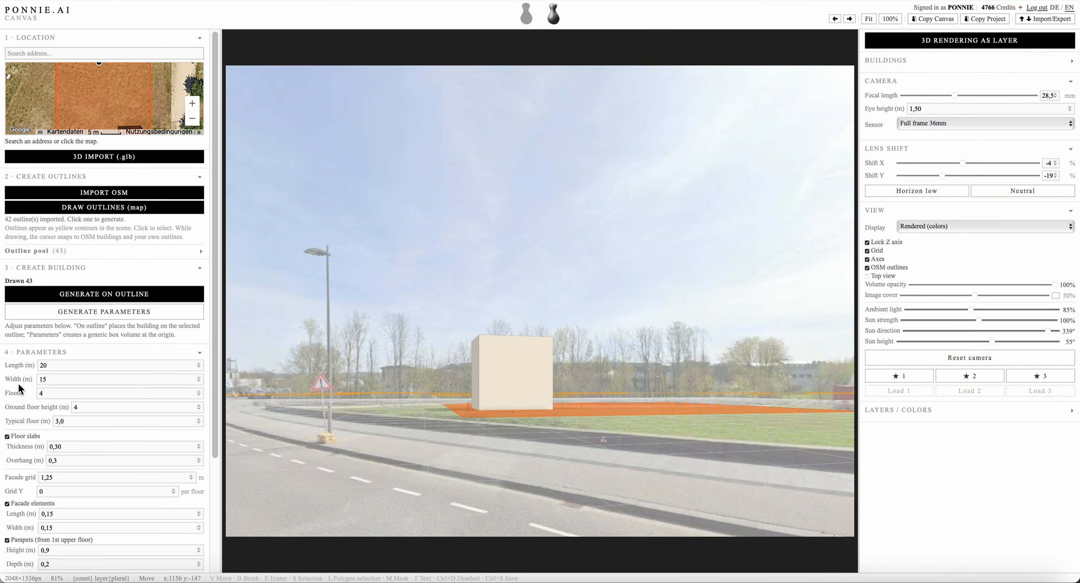
click(91, 295)
Adjust the 3D camera so the generated building stands on the meadow beyond the road, between the street lamp and the red container
scroll(415, 355, down, 5)
right_drag(553, 423, 620, 454)
scroll(553, 449, down, 3)
scroll(736, 432, up, 2)
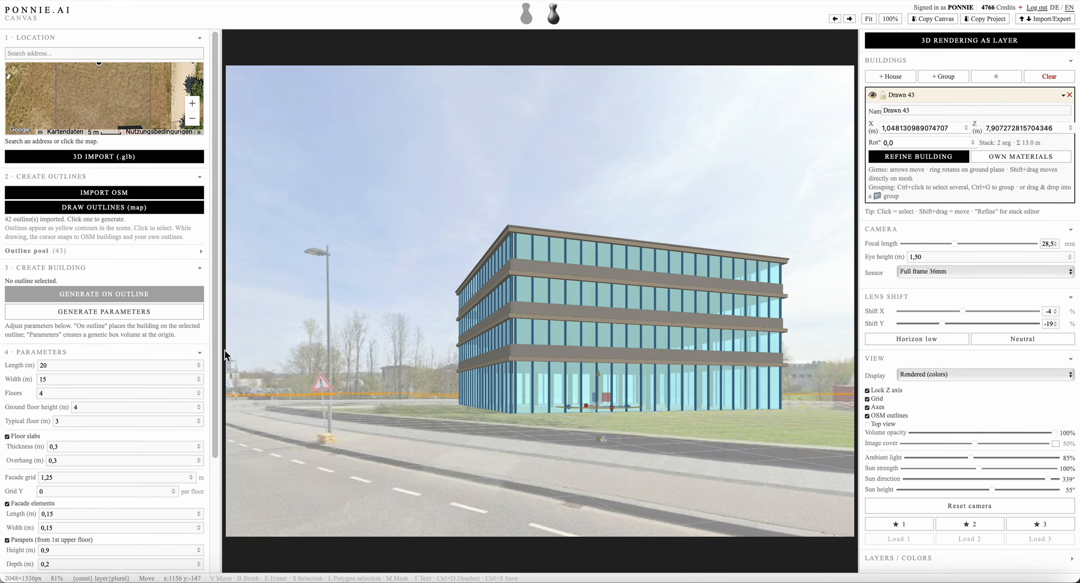
Set the building's floor slab overhang to 0.9 m and its facade grid to 1 m
drag(217, 351, 213, 467)
click(77, 322)
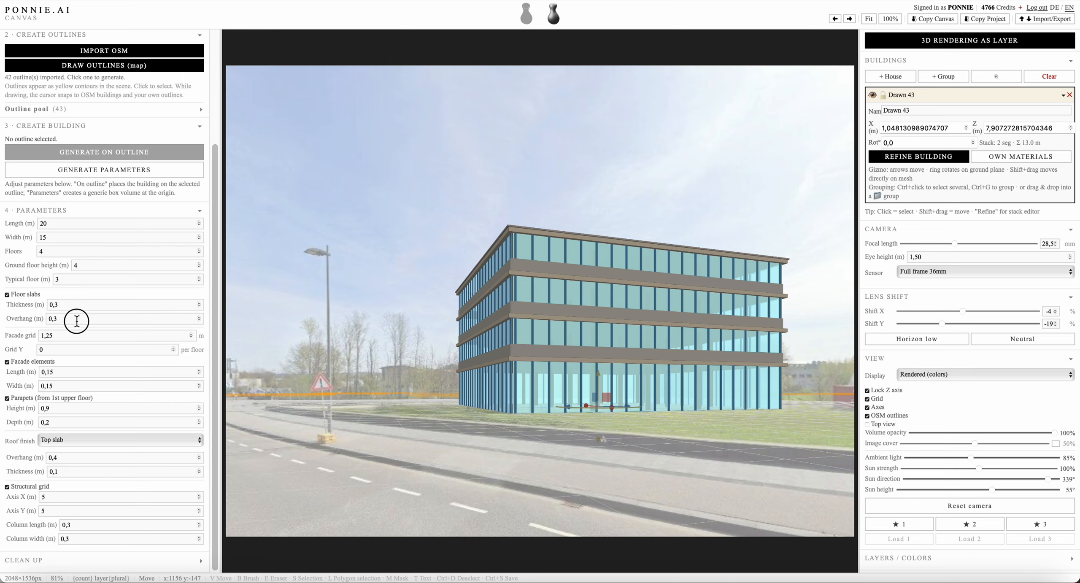
drag(77, 321, 3, 319)
text(,9)
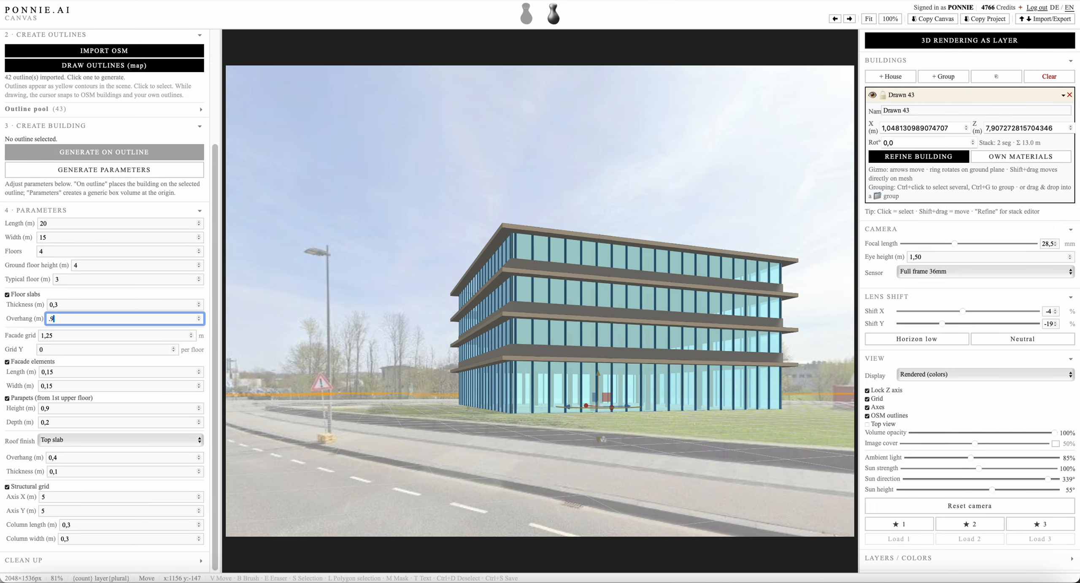
drag(69, 336, 3, 337)
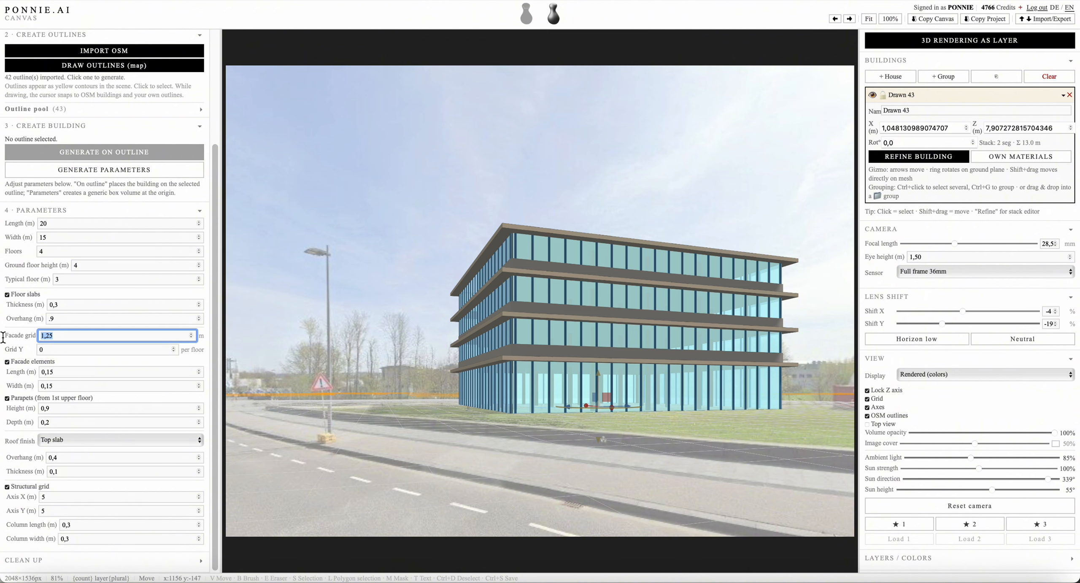
text(1)
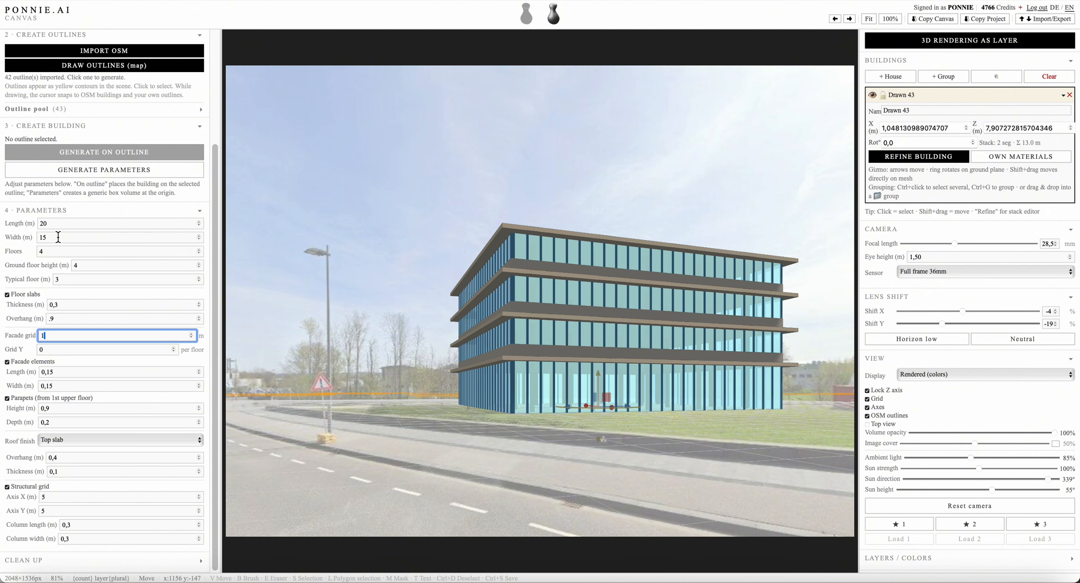
Set the building to 2 floors, with a 3 m ground floor height and a 5 m typical floor height
drag(67, 251, 2, 252)
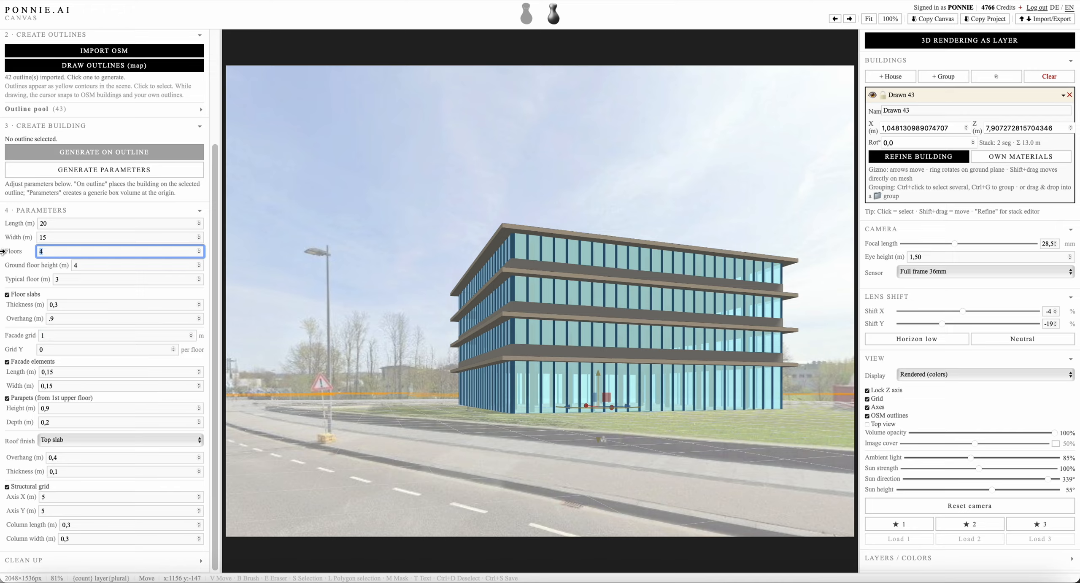
text(2)
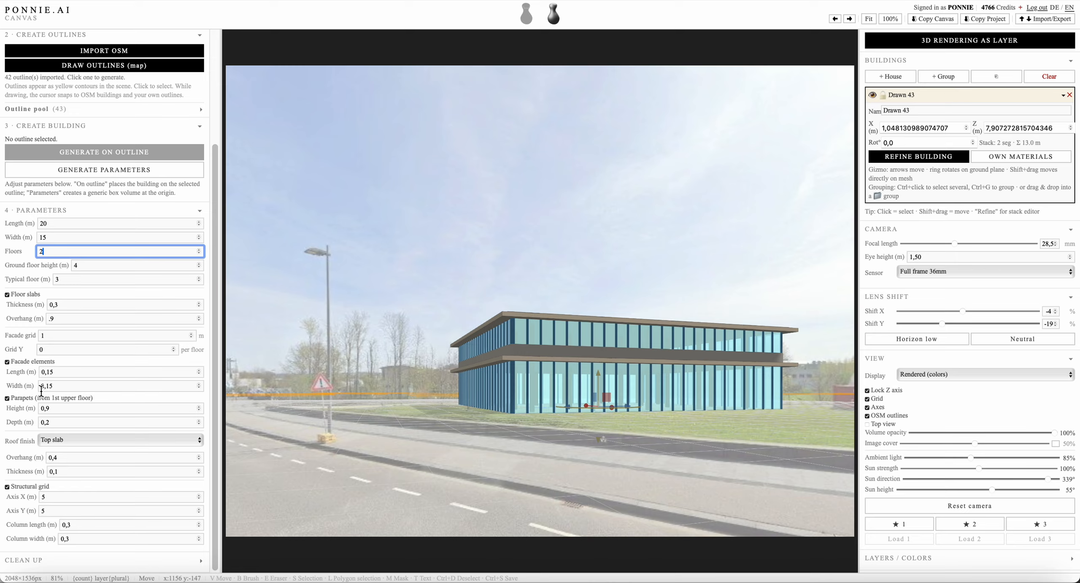
drag(82, 265, 49, 272)
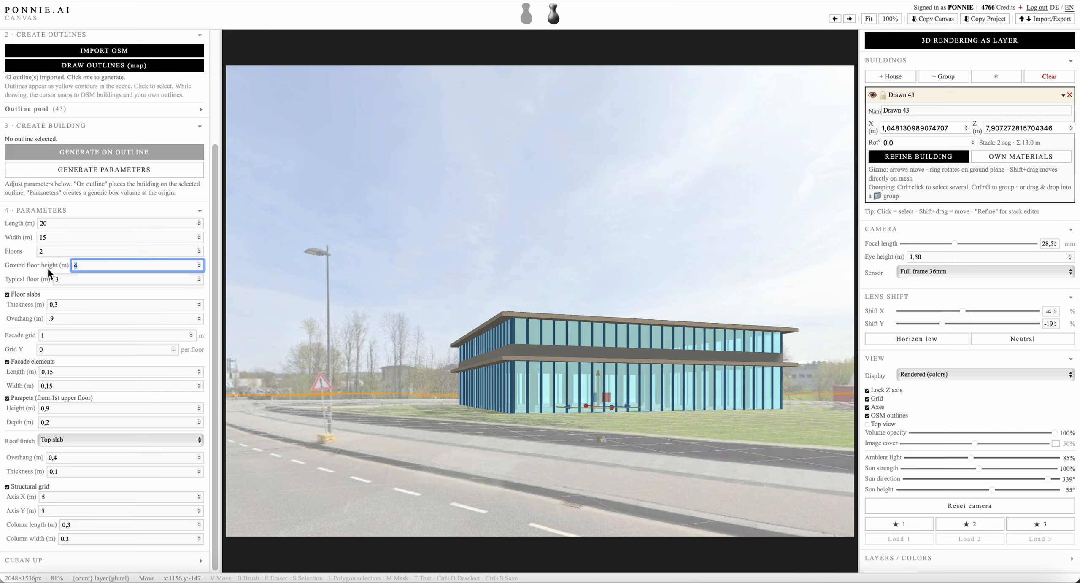
text(5)
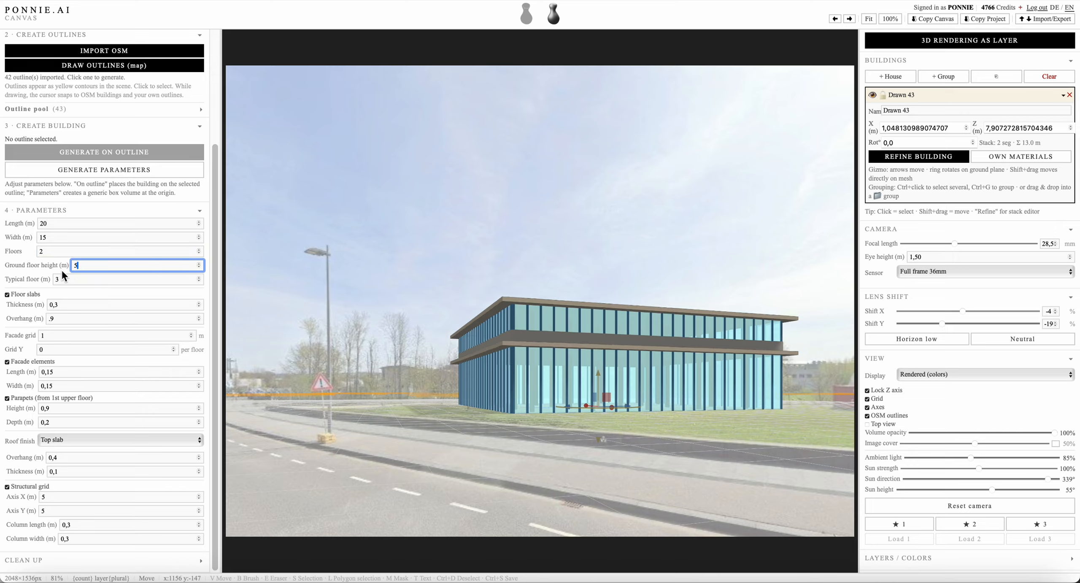
key(BackSpace)
text(3)
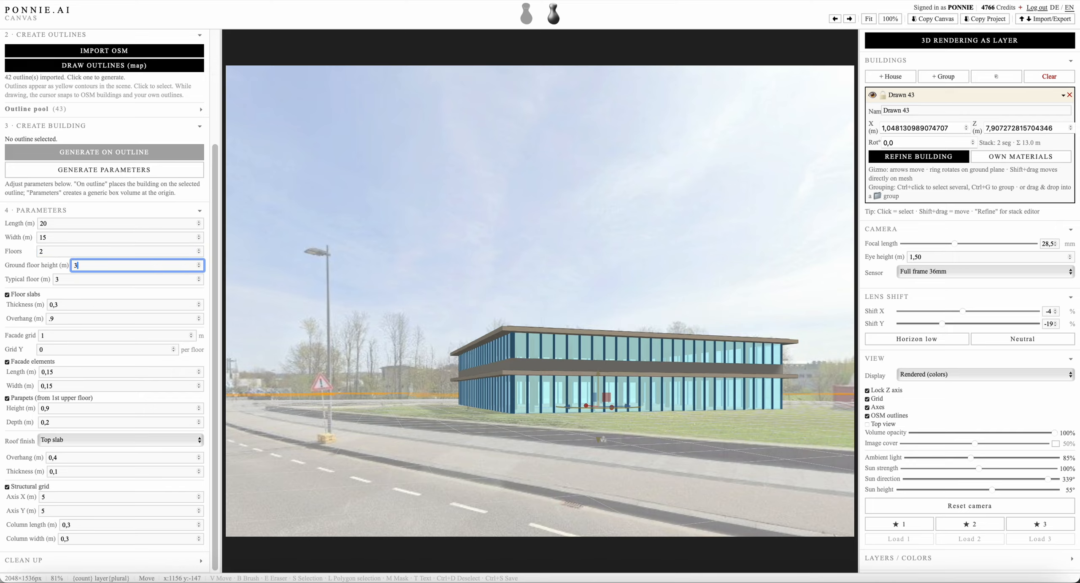
drag(79, 281, 8, 279)
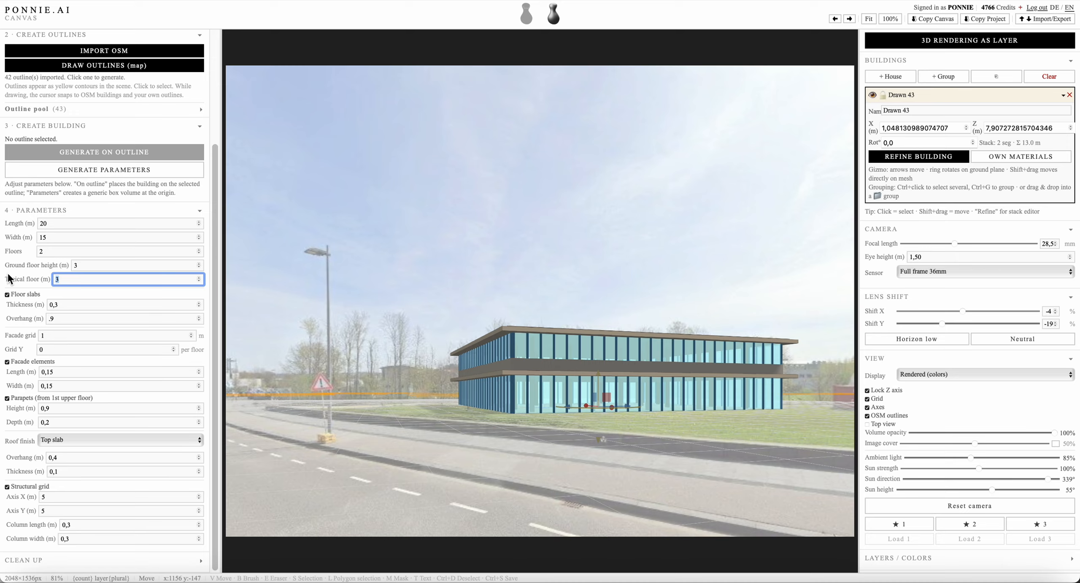
text(5)
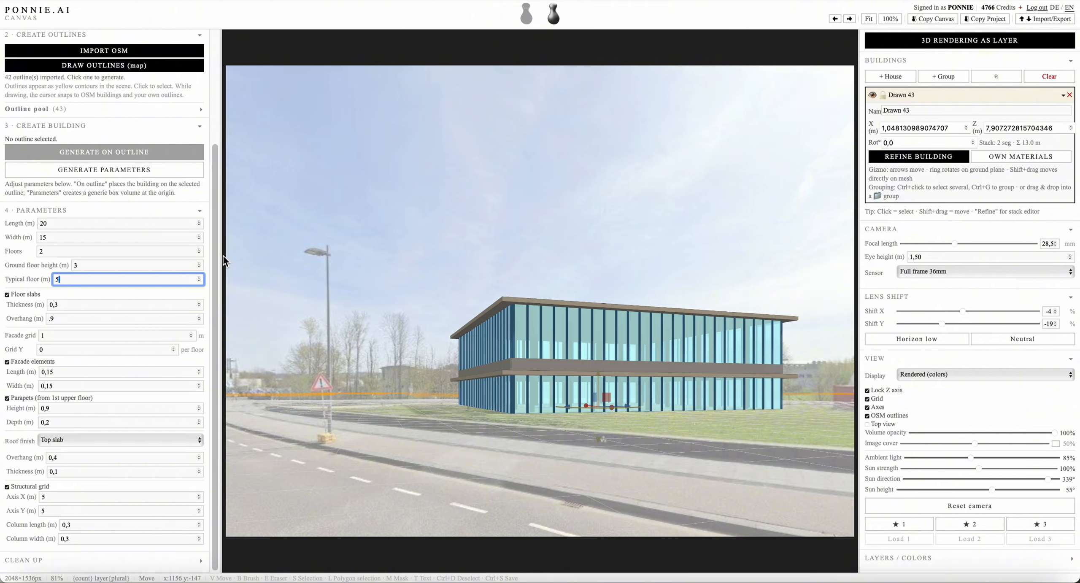
scroll(216, 290, up, 3)
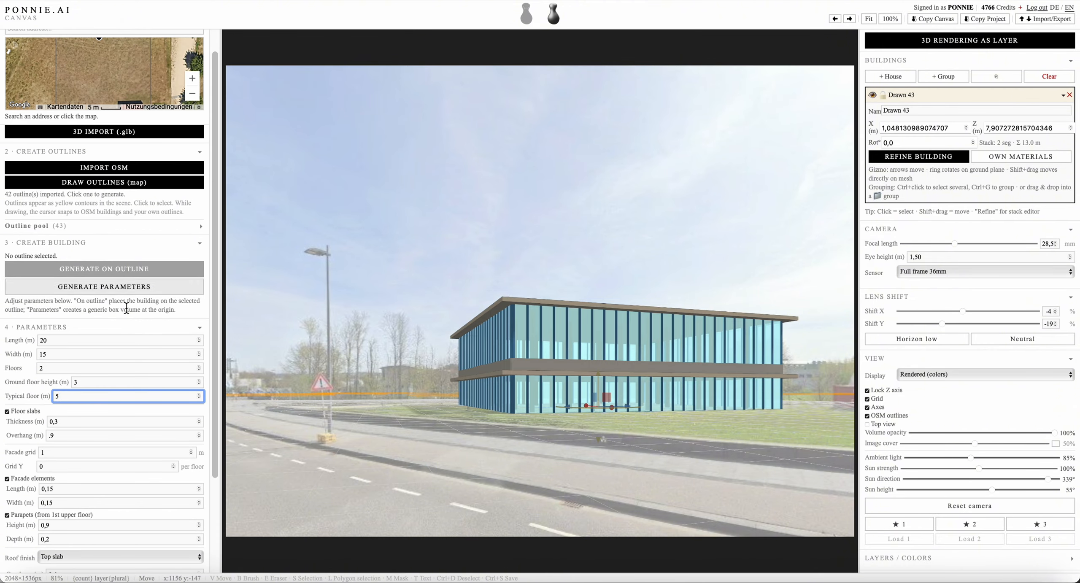
click(927, 158)
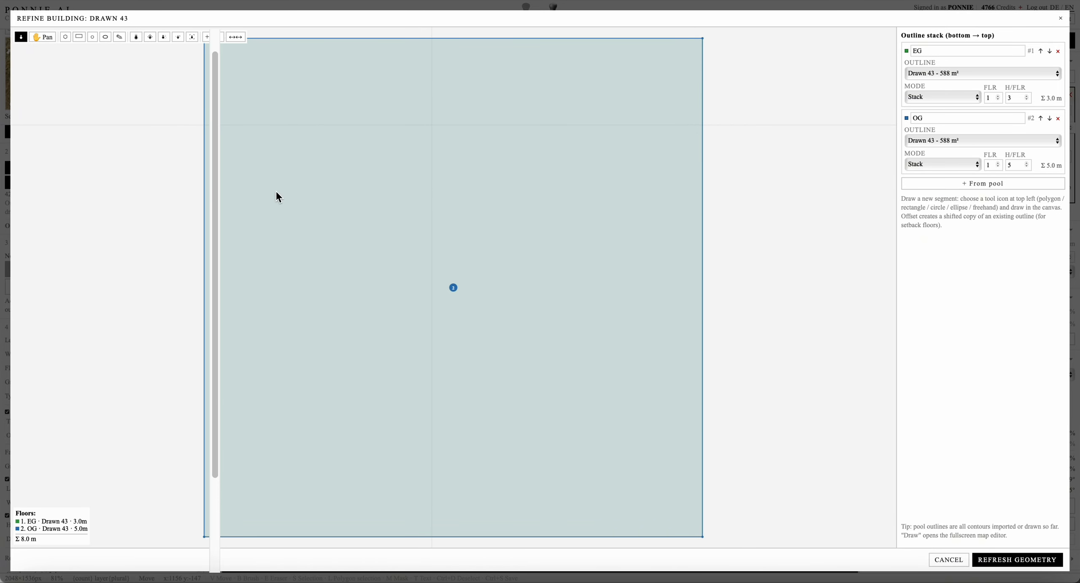
click(948, 560)
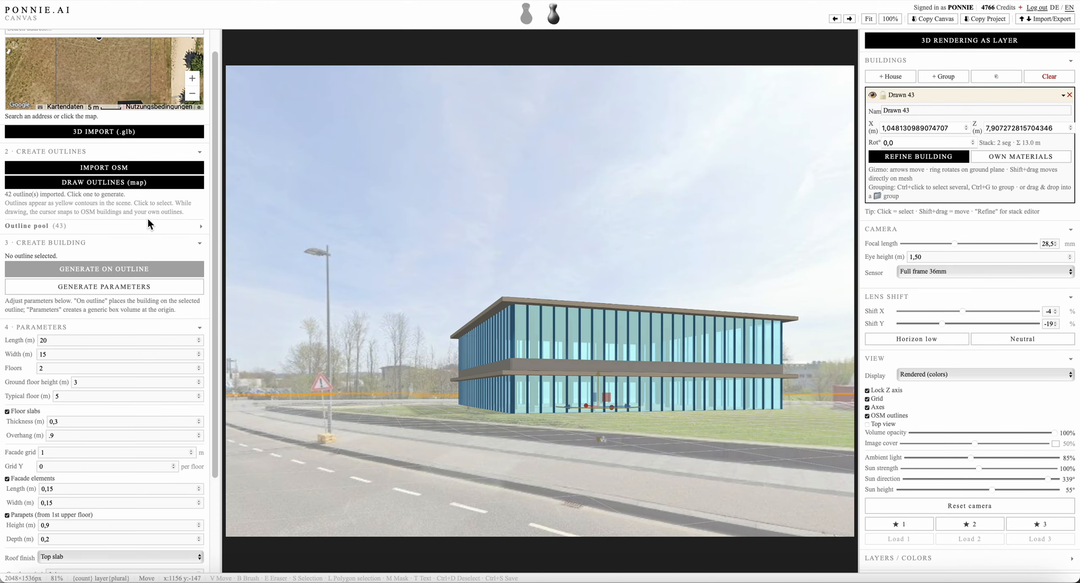
Collapse the building creation and parameter sections and open the building's outline stack for refinement
click(90, 244)
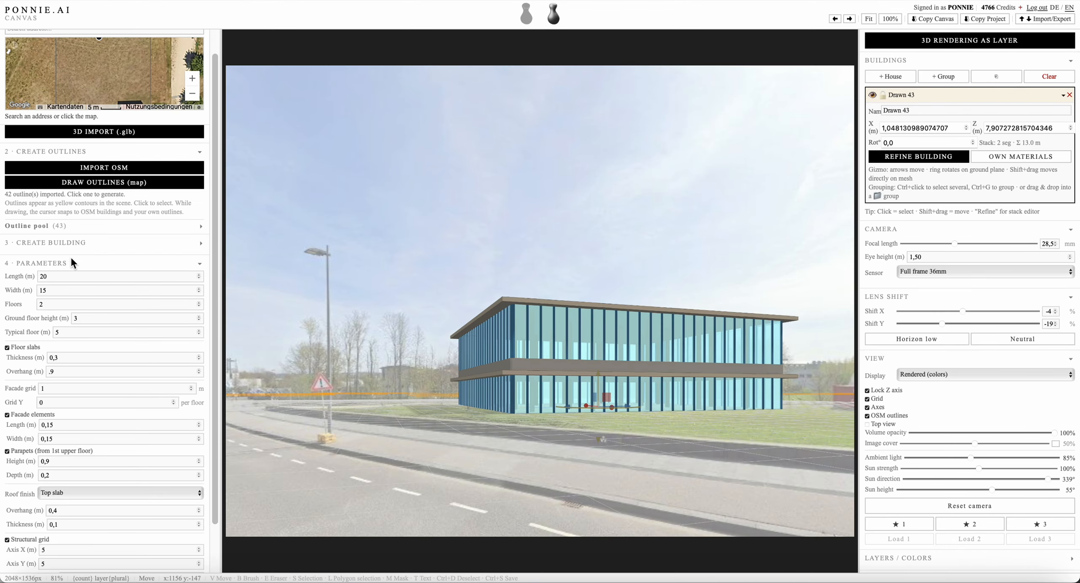
click(69, 266)
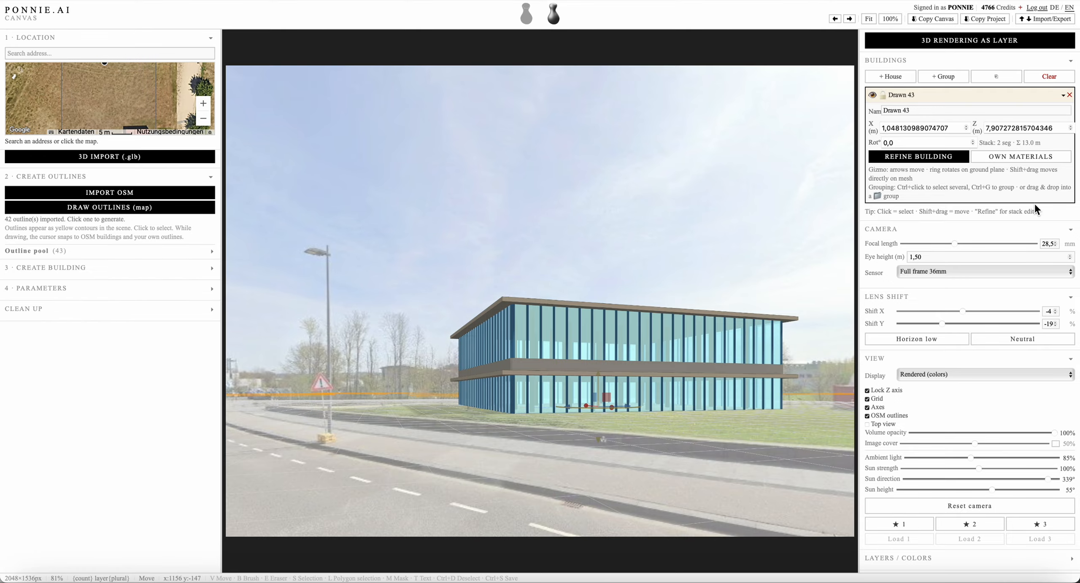
click(916, 159)
Draw a circular segment of about 390 m² centred on the square outline, stacked above the existing floors
scroll(438, 280, down, 3)
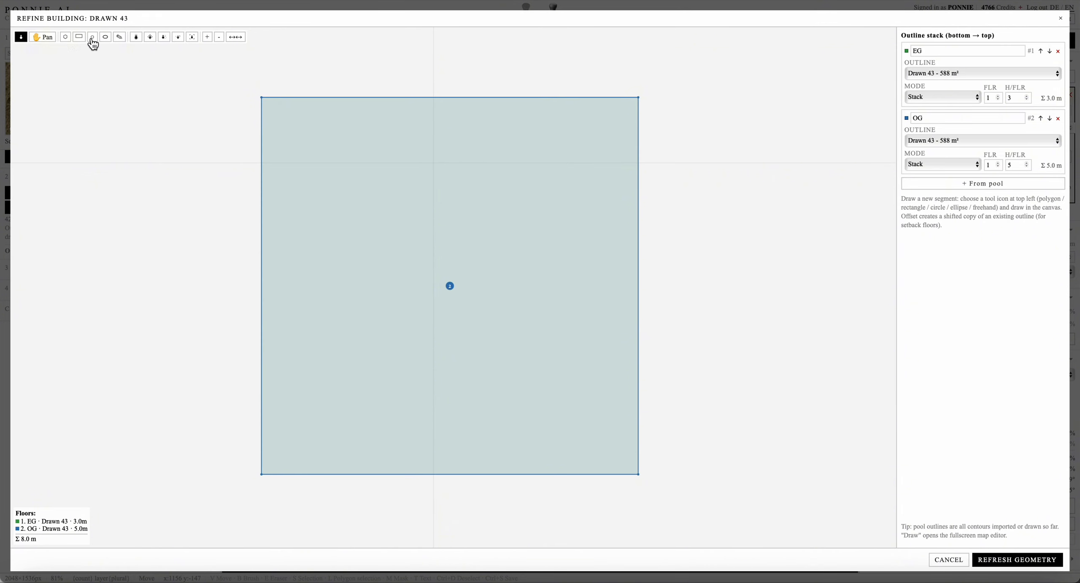
click(92, 37)
click(449, 286)
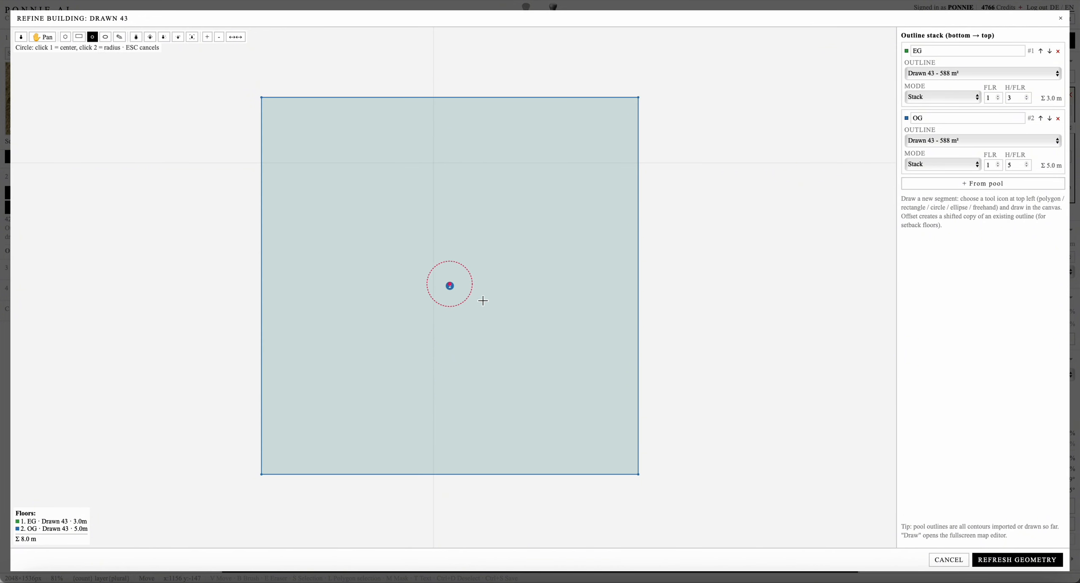
click(611, 347)
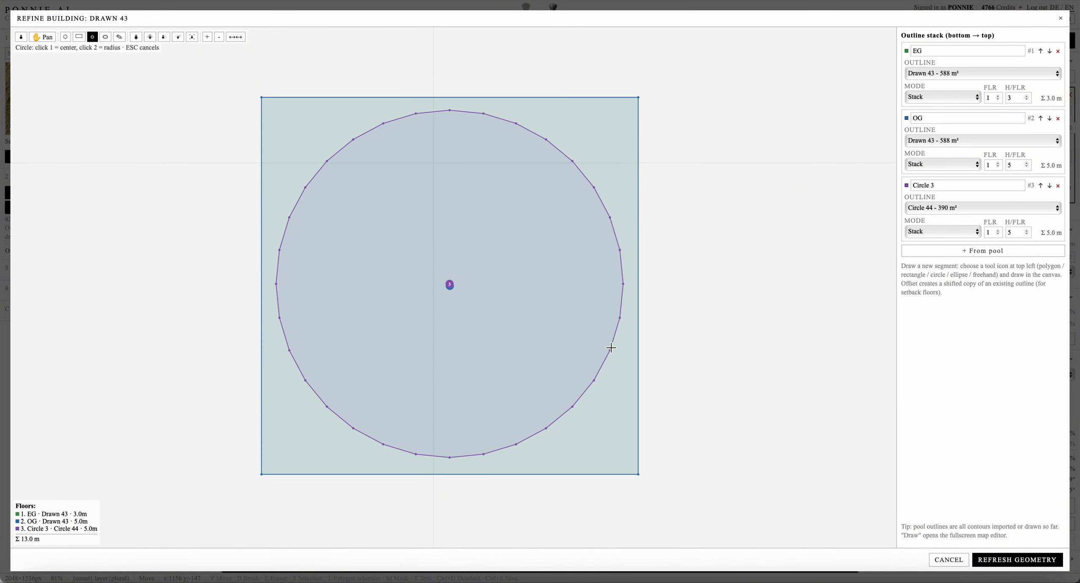
Draw a rectangular segment of about 225 m² inside the circle and rotate it roughly into a diamond orientation
click(78, 37)
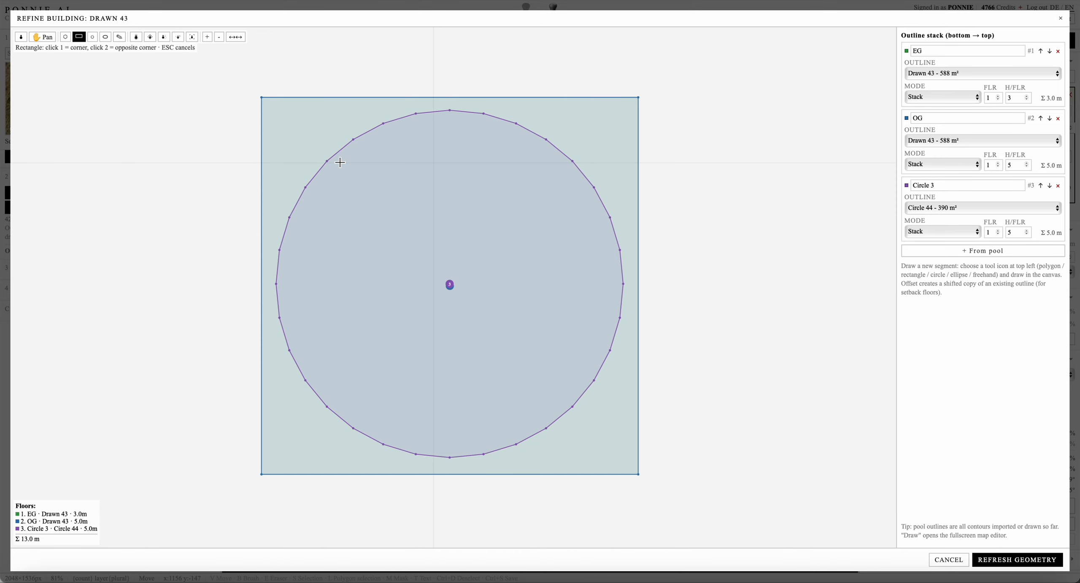
click(568, 398)
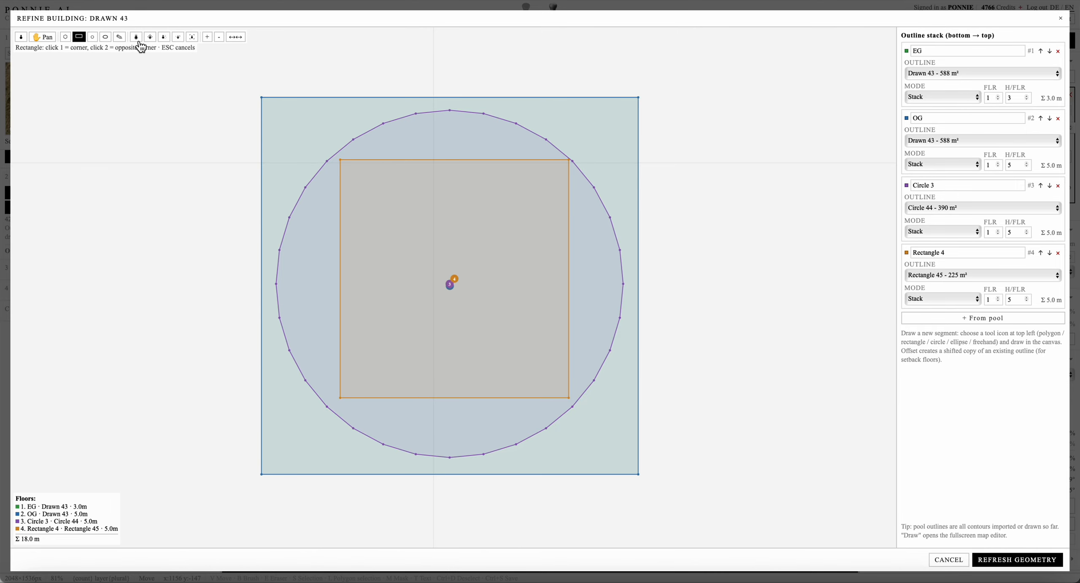
click(177, 37)
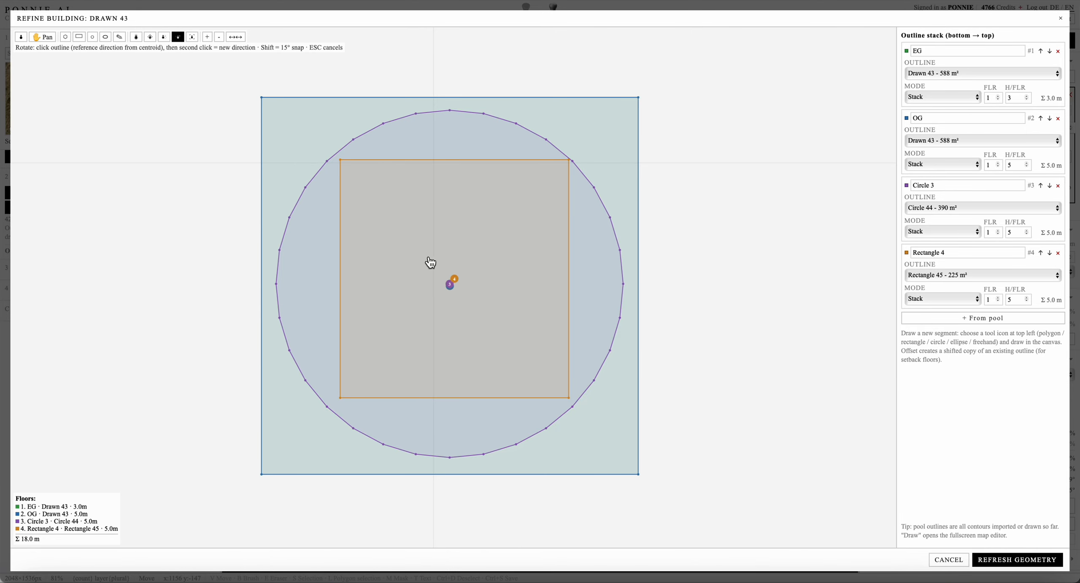
click(451, 284)
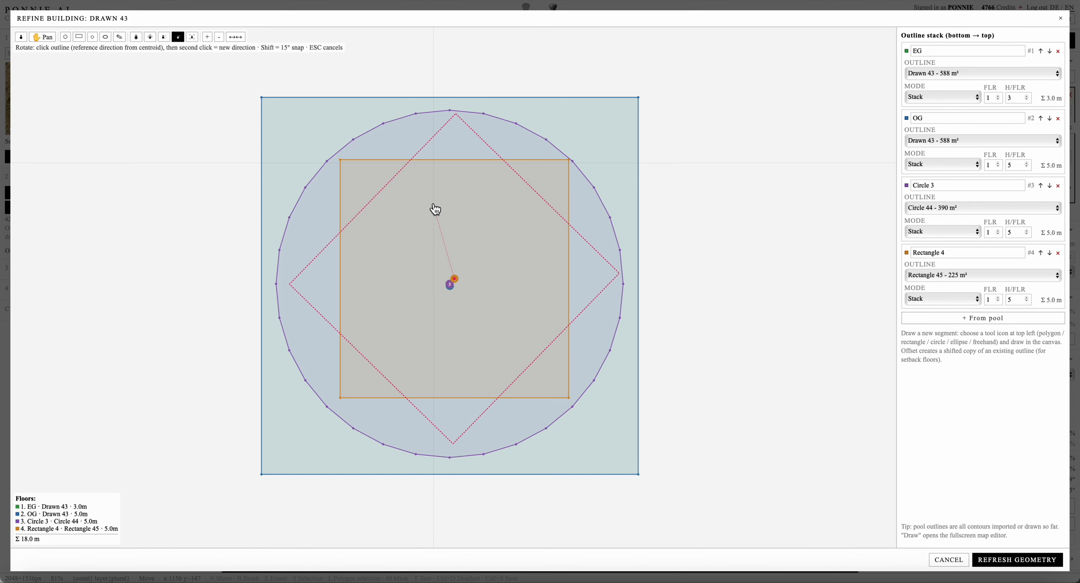
click(436, 208)
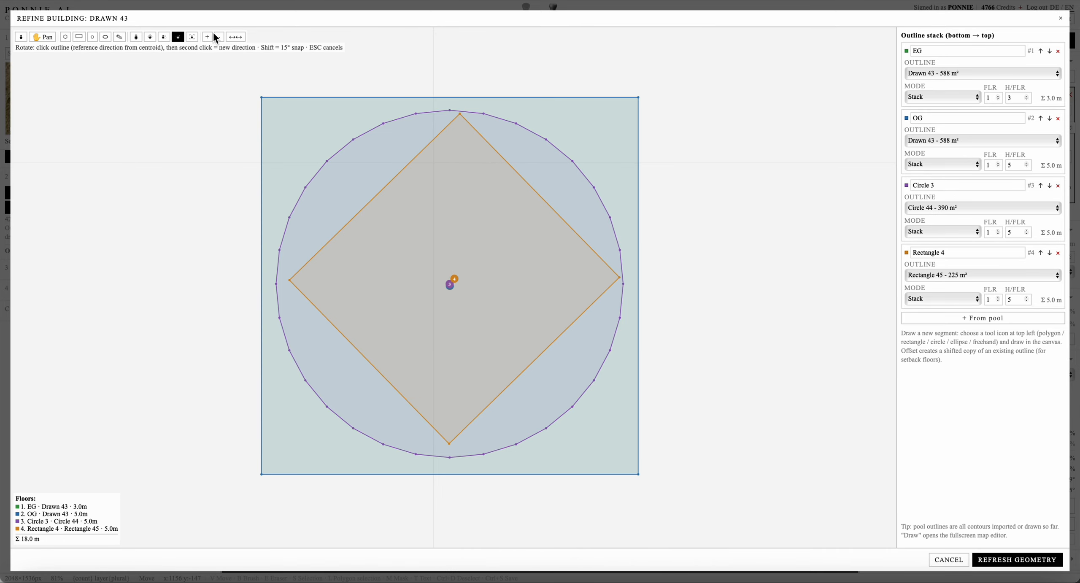
Move the rotated rectangle slightly so that it sits centred within the circle
click(150, 37)
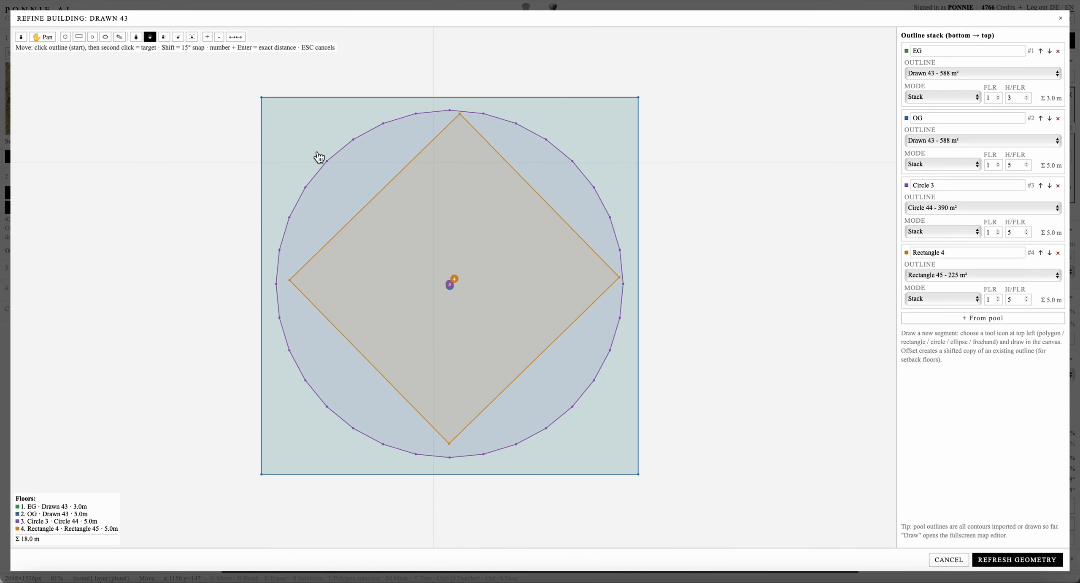
click(442, 250)
click(444, 259)
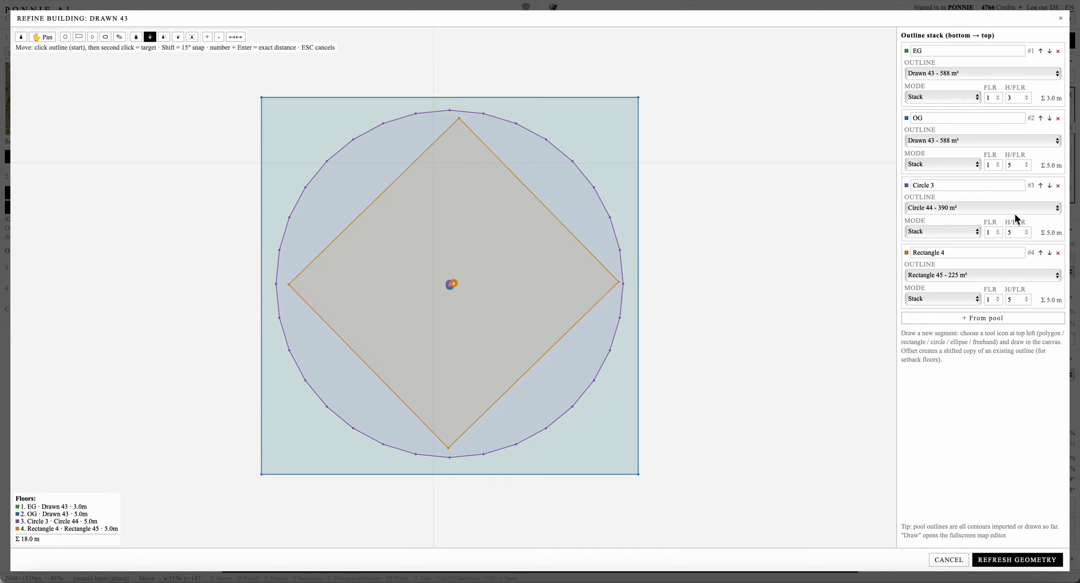
Give the circular segment 3 floors and the rotated rectangle 5 floors, each 3.5 m high, and refresh the geometry
click(1016, 233)
click(1016, 299)
key(Return)
click(999, 230)
click(990, 298)
text(5)
click(1027, 560)
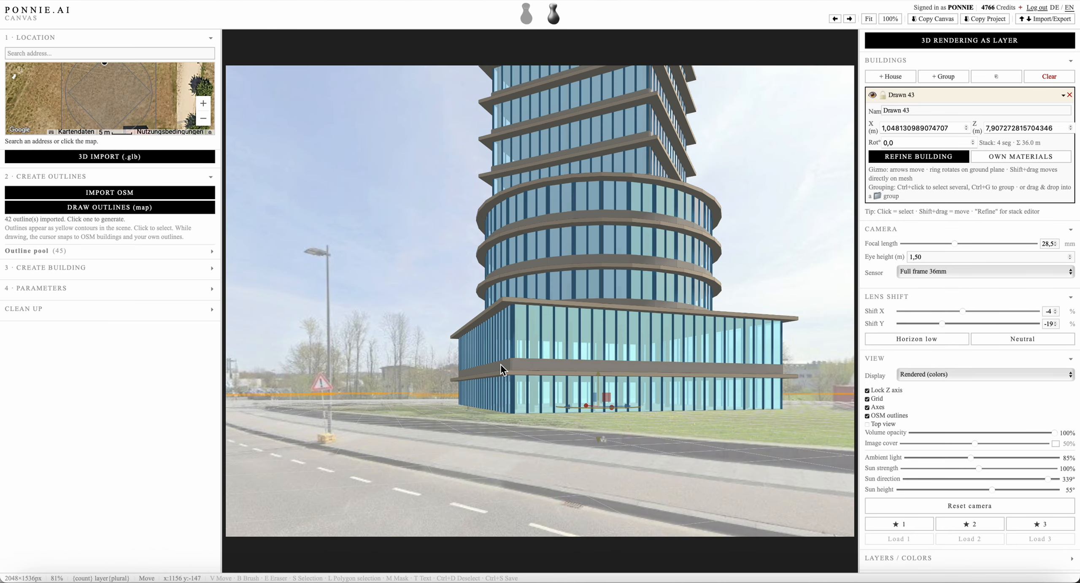
Adjust the 3D camera so the stacked tower stands on the meadow just beyond the road, between the street lamp and the red container
scroll(485, 385, down, 5)
scroll(613, 410, up, 3)
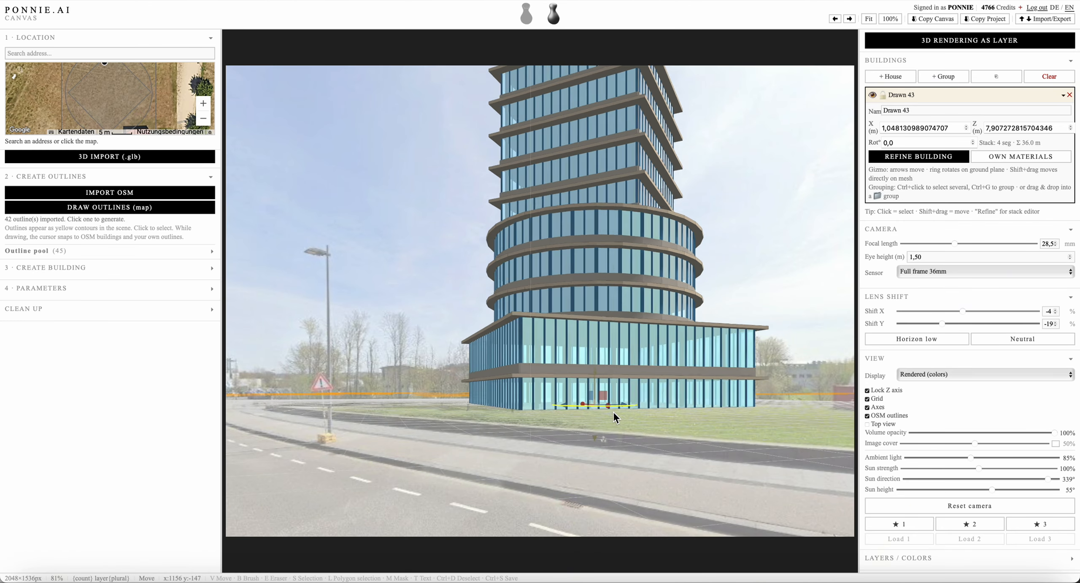
scroll(611, 412, down, 2)
click(611, 412)
scroll(632, 419, up, 3)
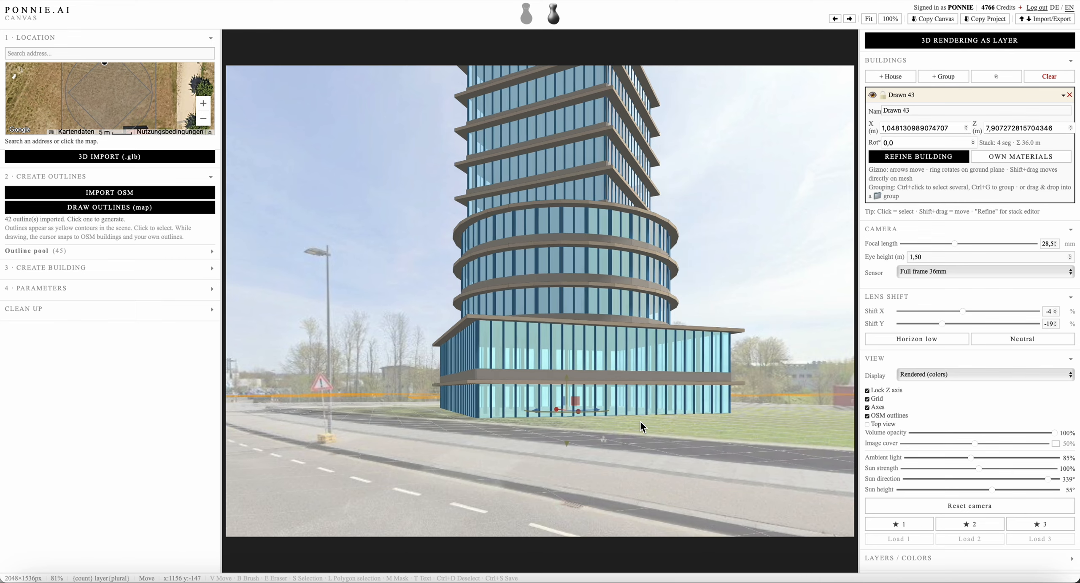
drag(661, 421, 660, 419)
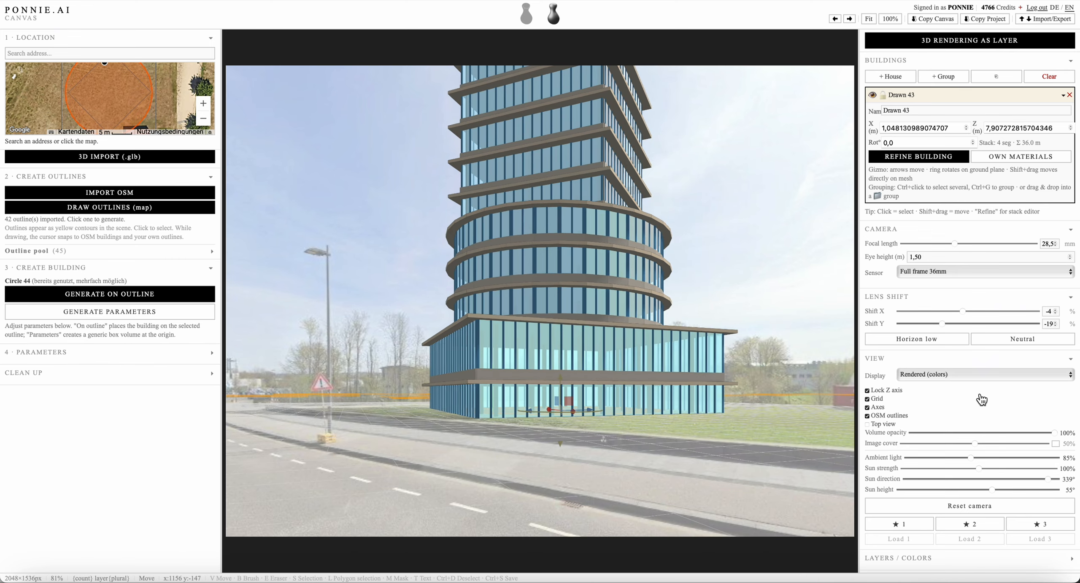
Reduce the circular segment to 2 floors and the rotated rectangle to 3 floors, and refresh the geometry
click(930, 157)
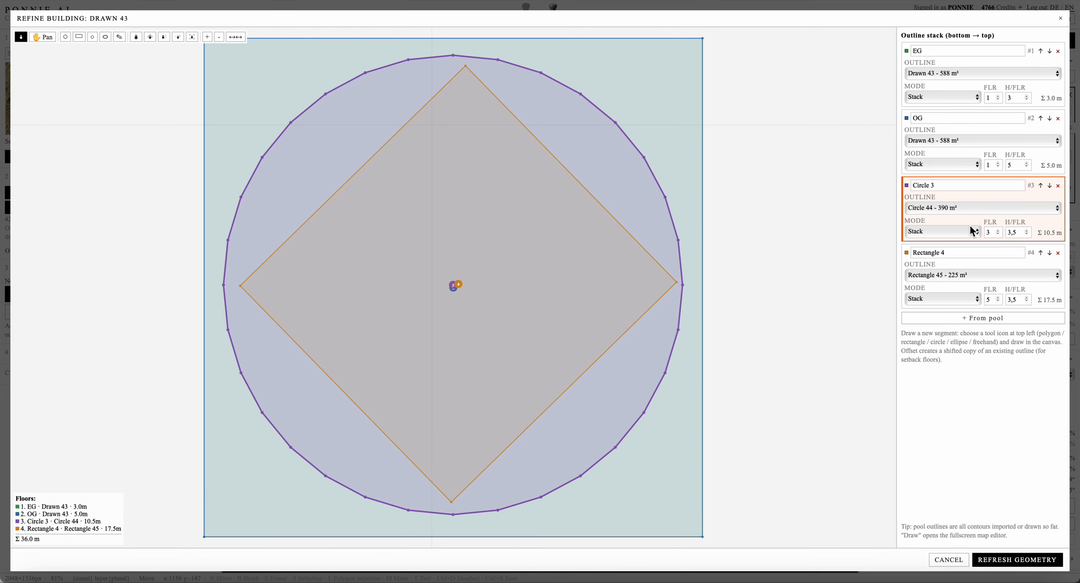
click(999, 234)
click(1014, 560)
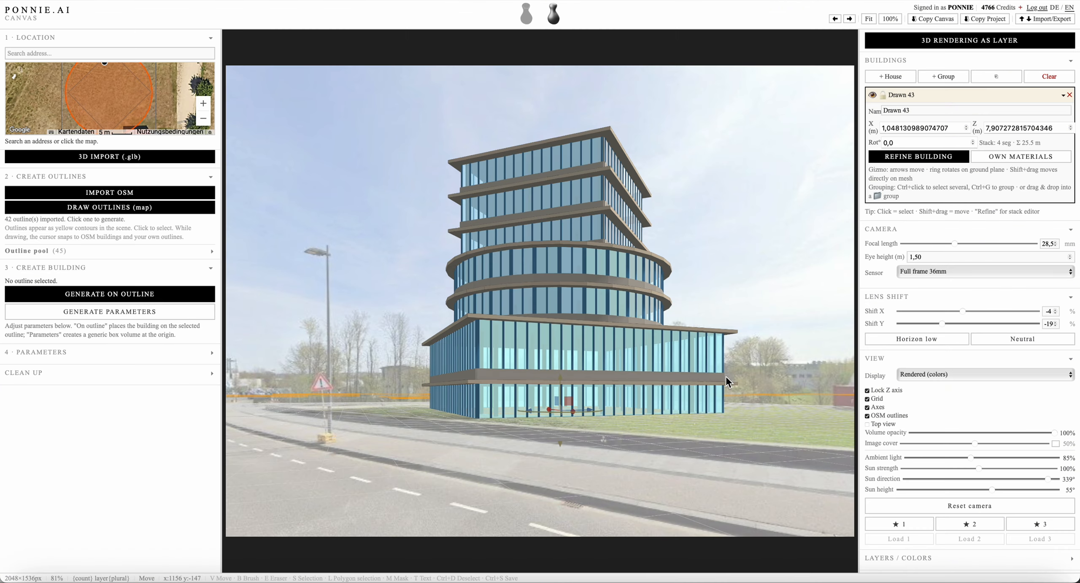
Orbit and reposition the 3D camera so the square base faces the viewer frontally on the meadow, with the upper block's corner pointing forward
click(678, 417)
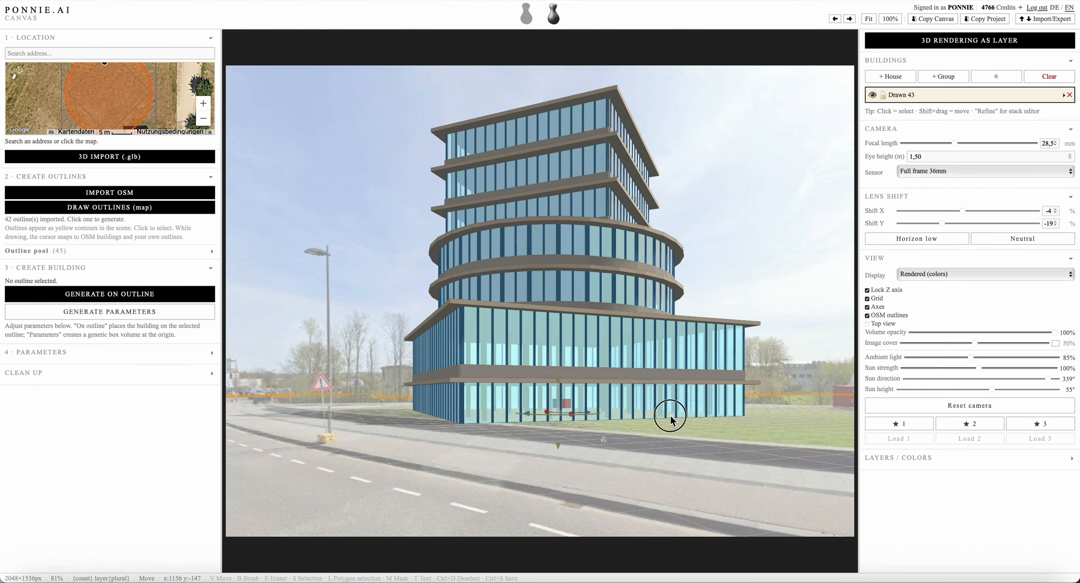
click(687, 398)
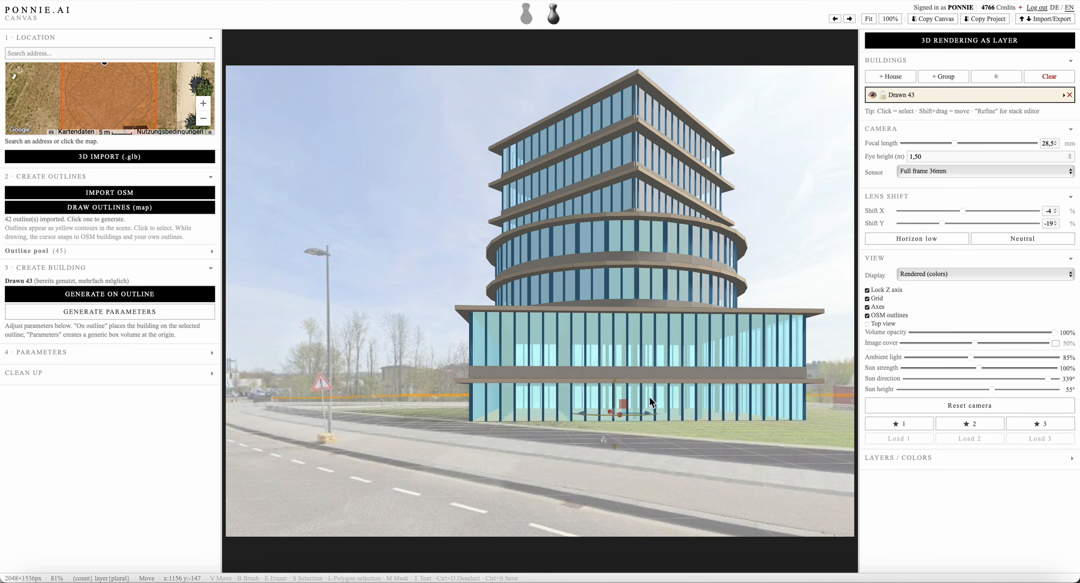
click(724, 403)
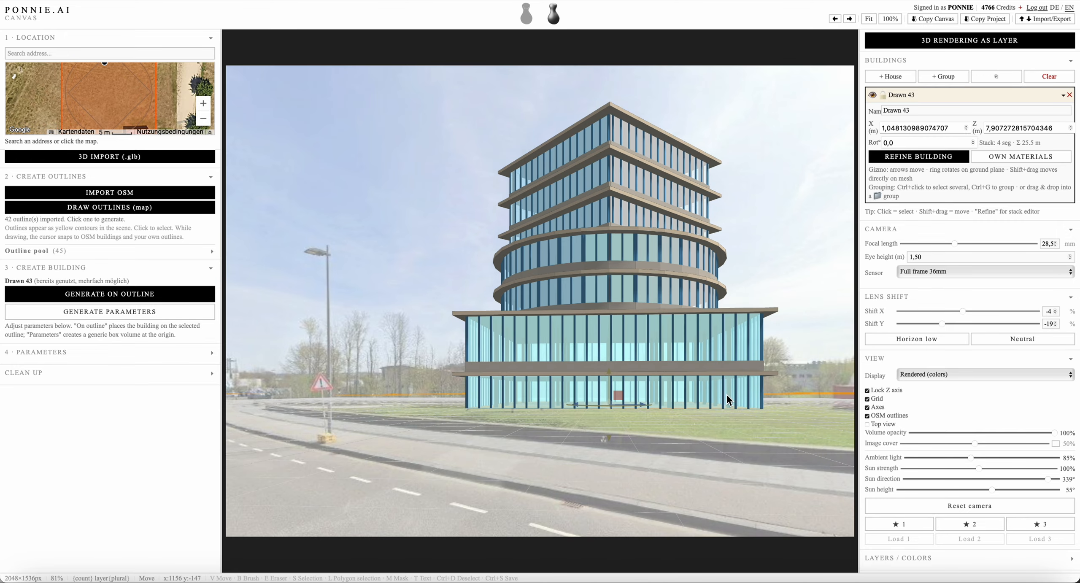
click(730, 398)
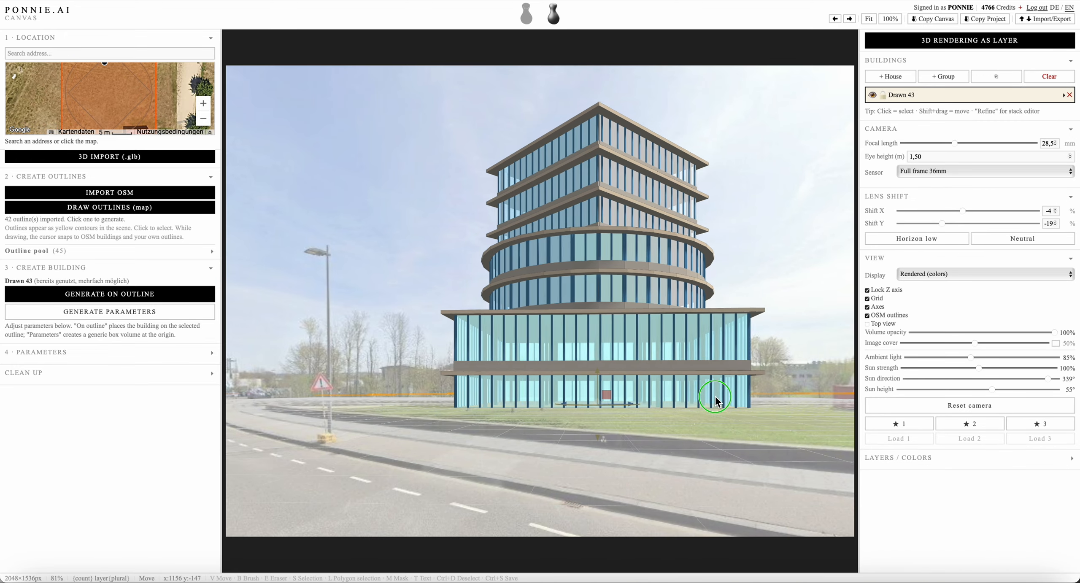
click(719, 398)
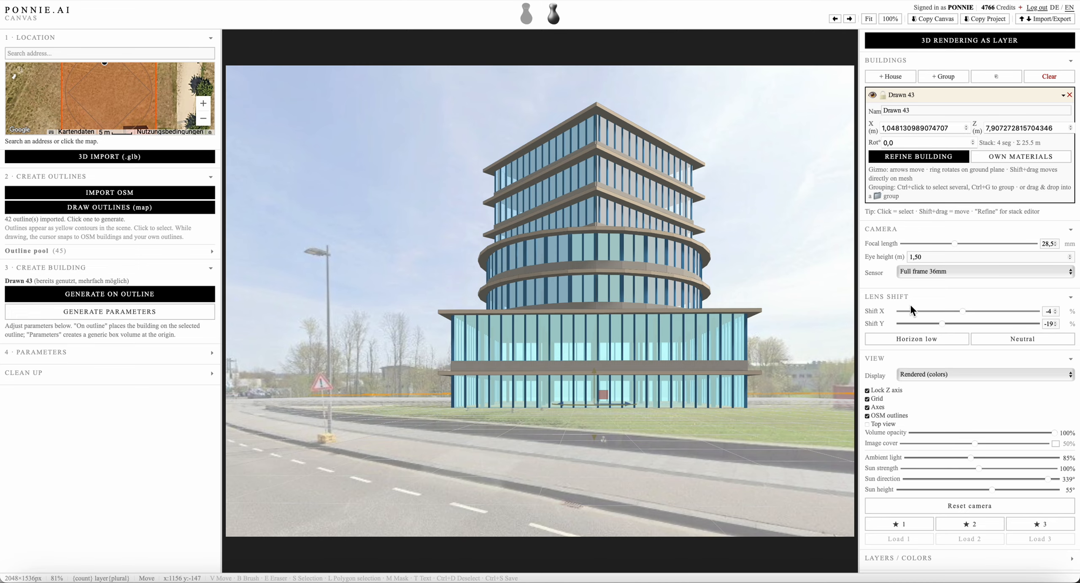
Set the horizontal lens shift to about 11 % and render the 3D view as a layer
drag(962, 312, 986, 314)
drag(511, 433, 506, 436)
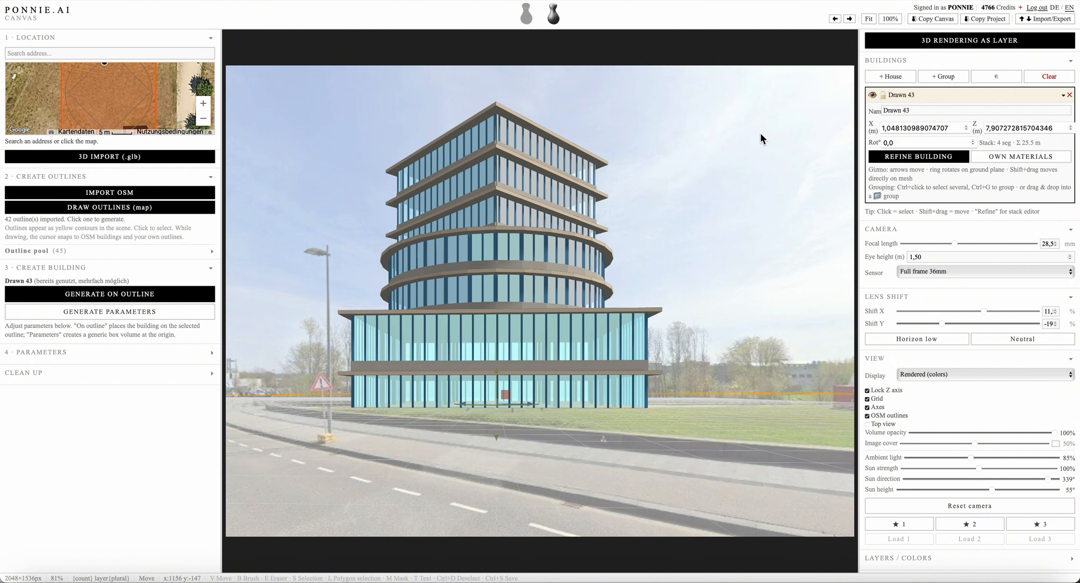
click(963, 42)
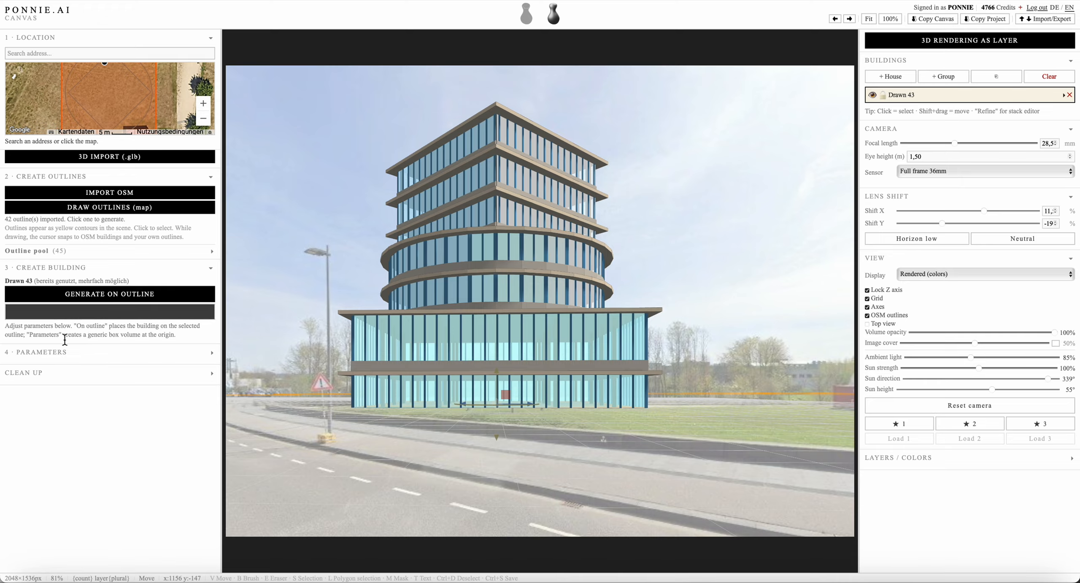
Set the parapet height to 0.2 m in the building parameters and render the 3D view as a layer
click(59, 353)
scroll(204, 456, down, 3)
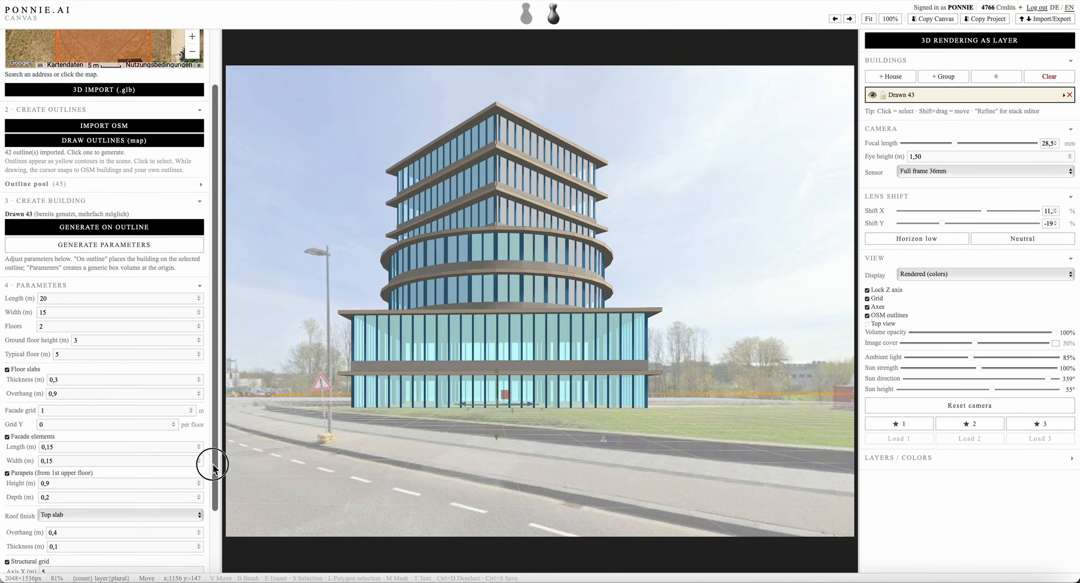
scroll(56, 386, down, 2)
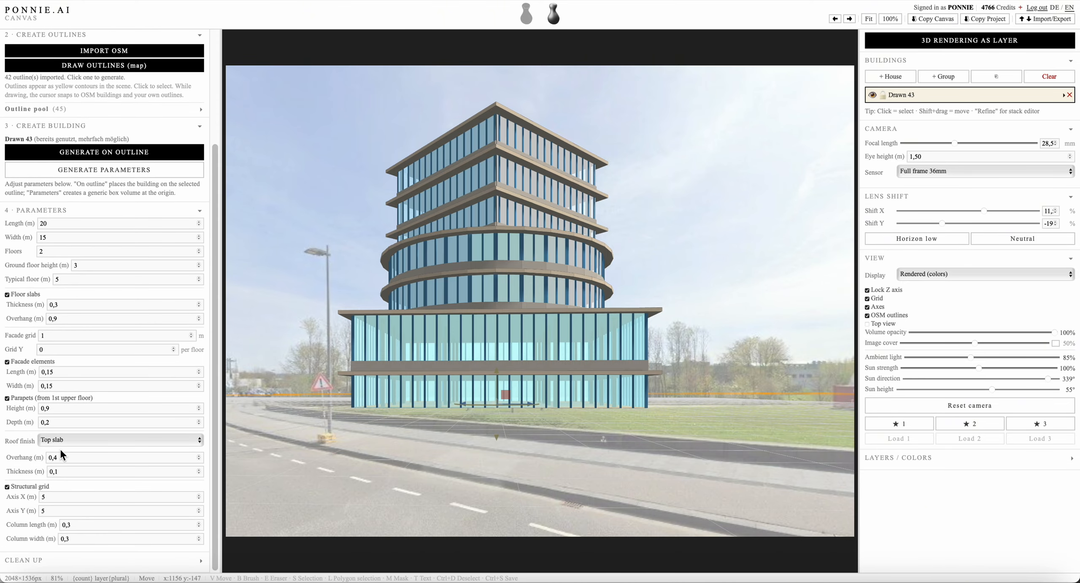
click(57, 409)
key(BackSpace)
text(2)
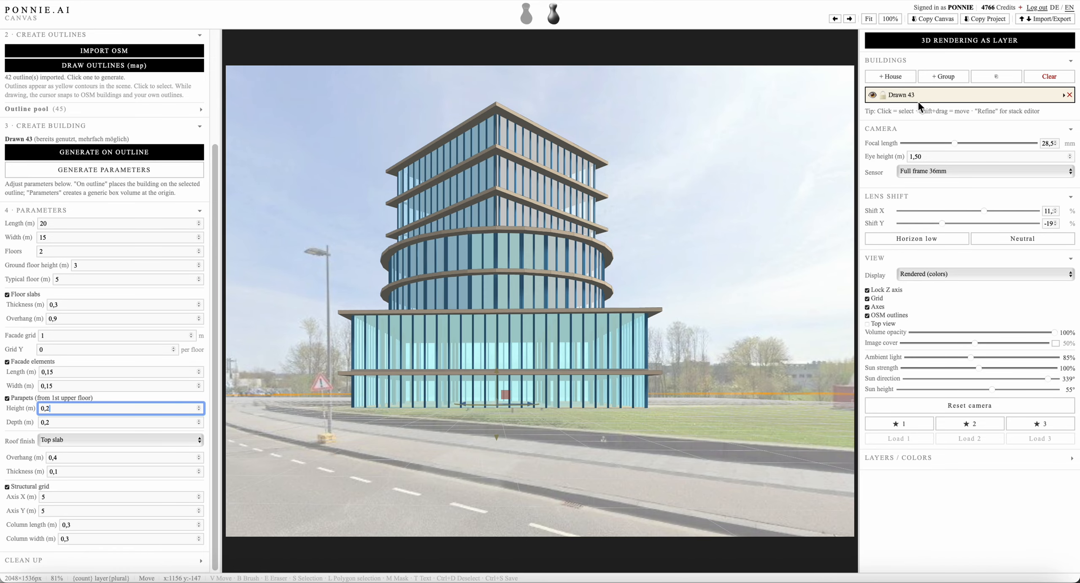
click(967, 42)
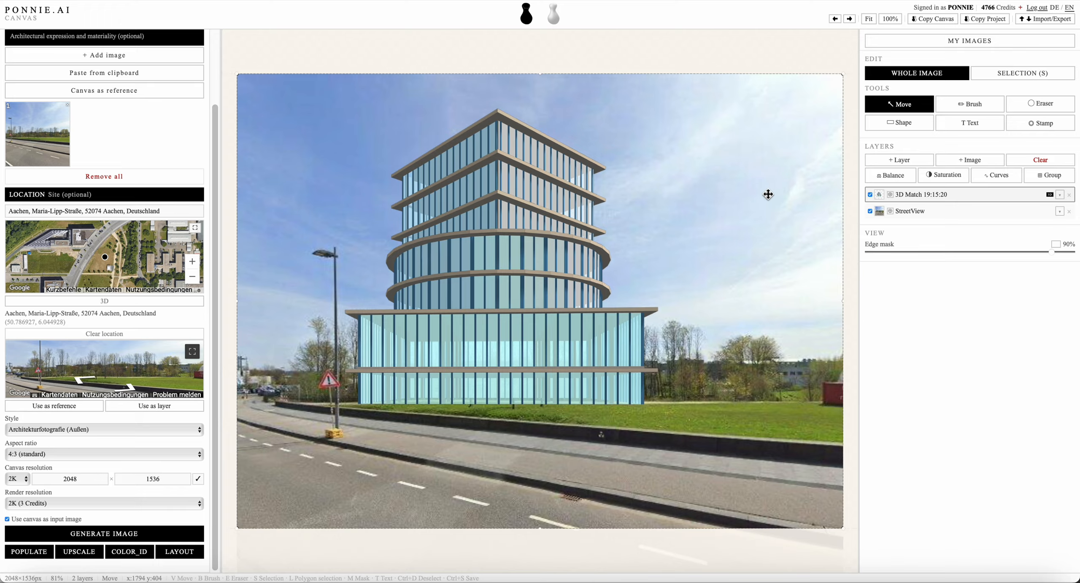
Remove the street view reference image and collapse the location and reference sections
click(132, 199)
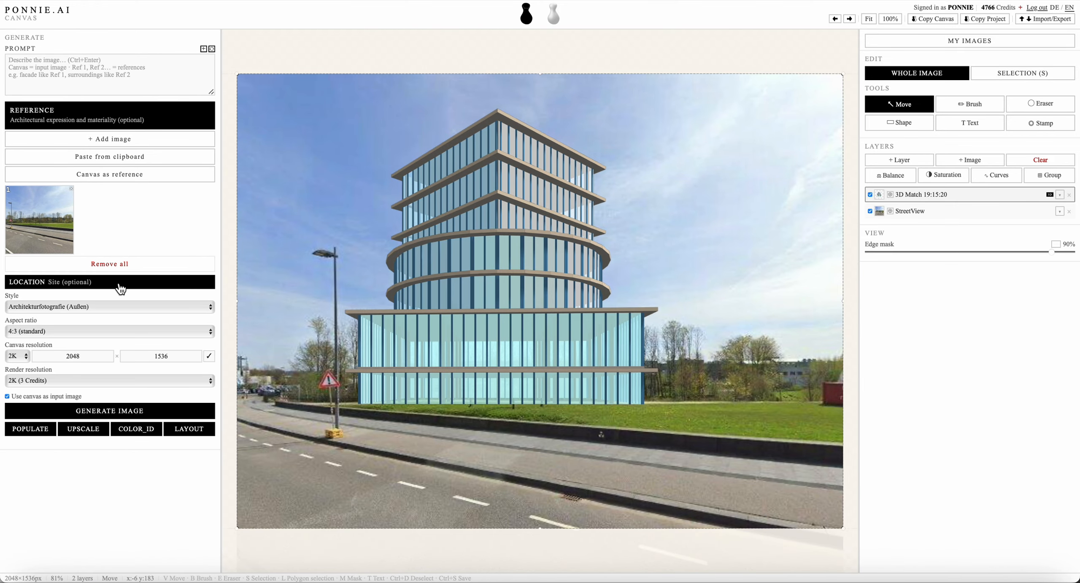
click(71, 189)
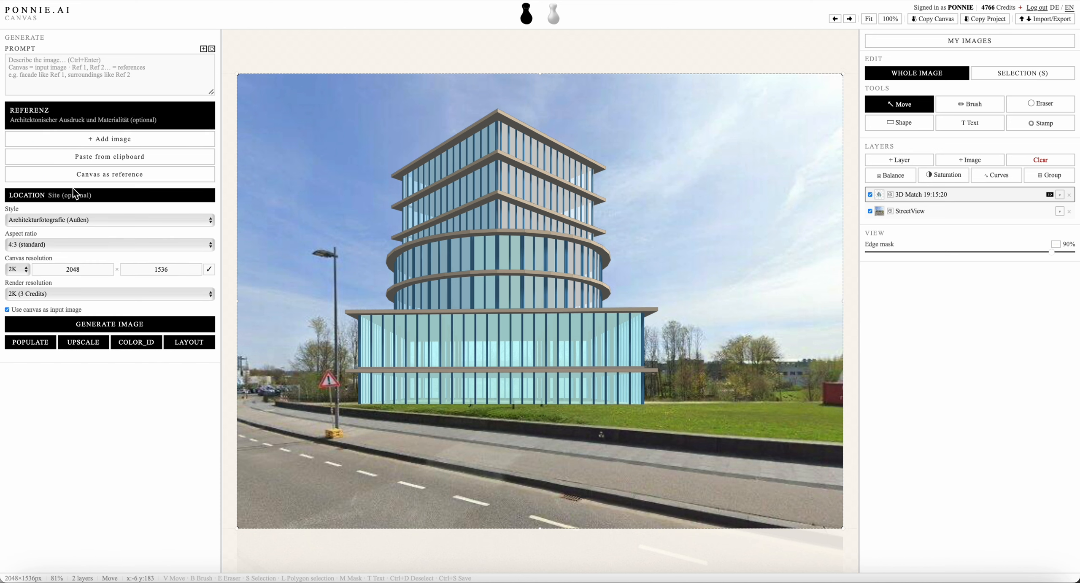
click(139, 121)
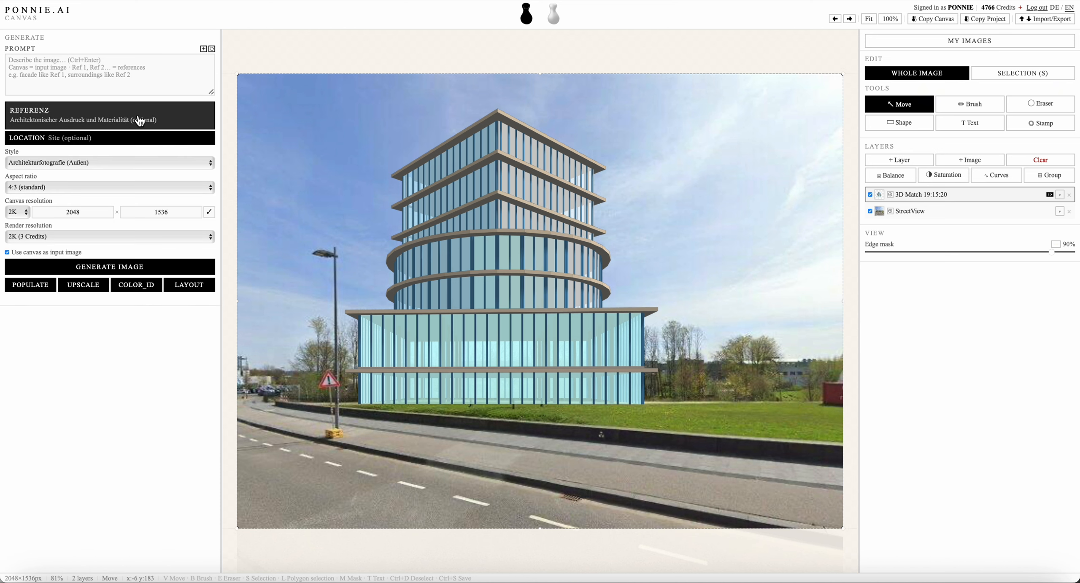
Open the custom prompt builder and set the architect reference to Technopostmodern
click(203, 49)
click(635, 68)
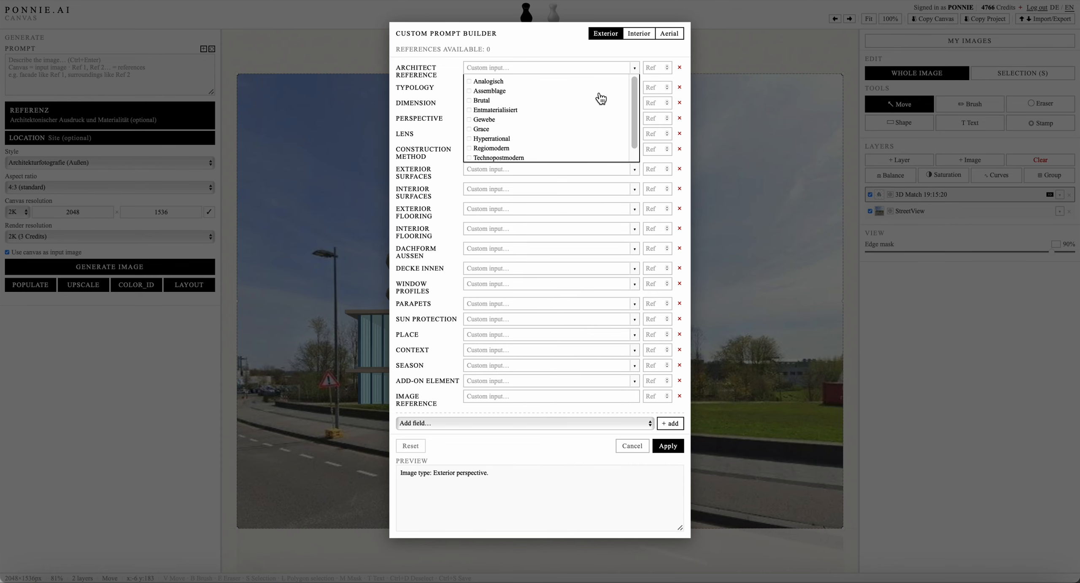
scroll(530, 127, down, 1)
click(472, 146)
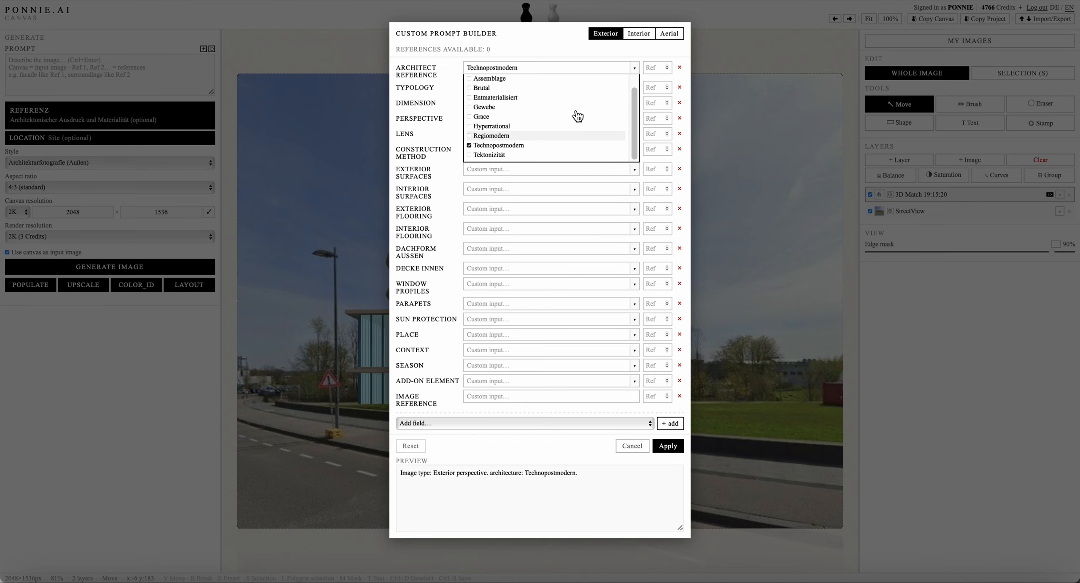
click(635, 69)
Set the prompt's typology to Institutsgebäude
click(635, 91)
scroll(553, 120, down, 3)
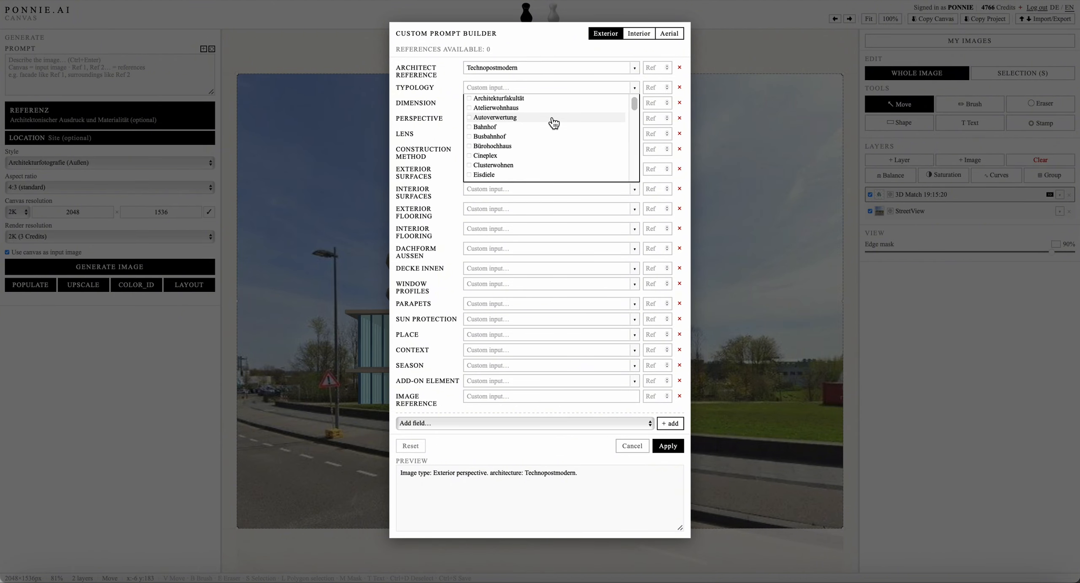
scroll(544, 130, down, 5)
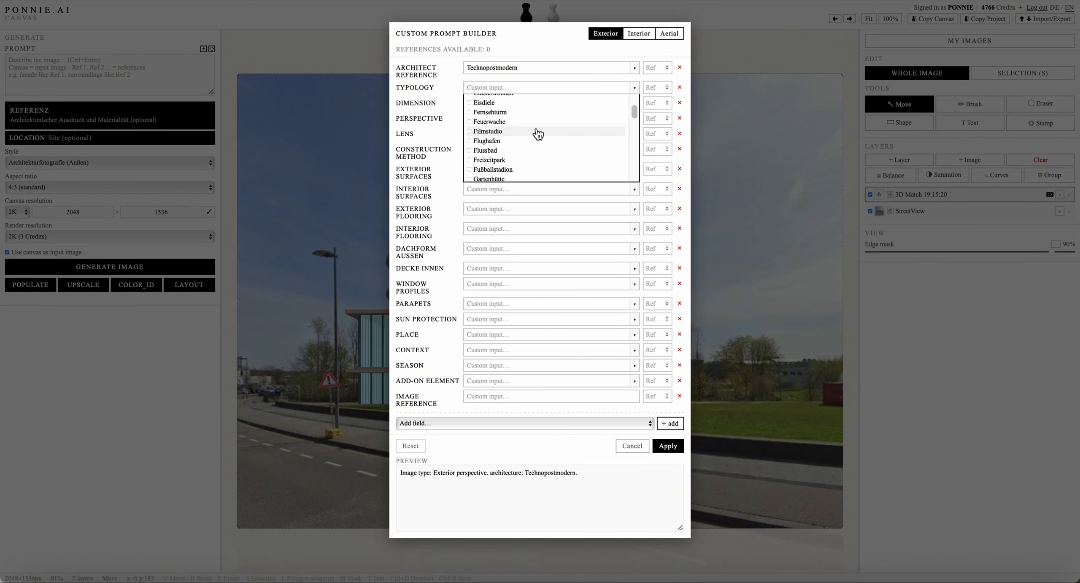
scroll(532, 138, down, 3)
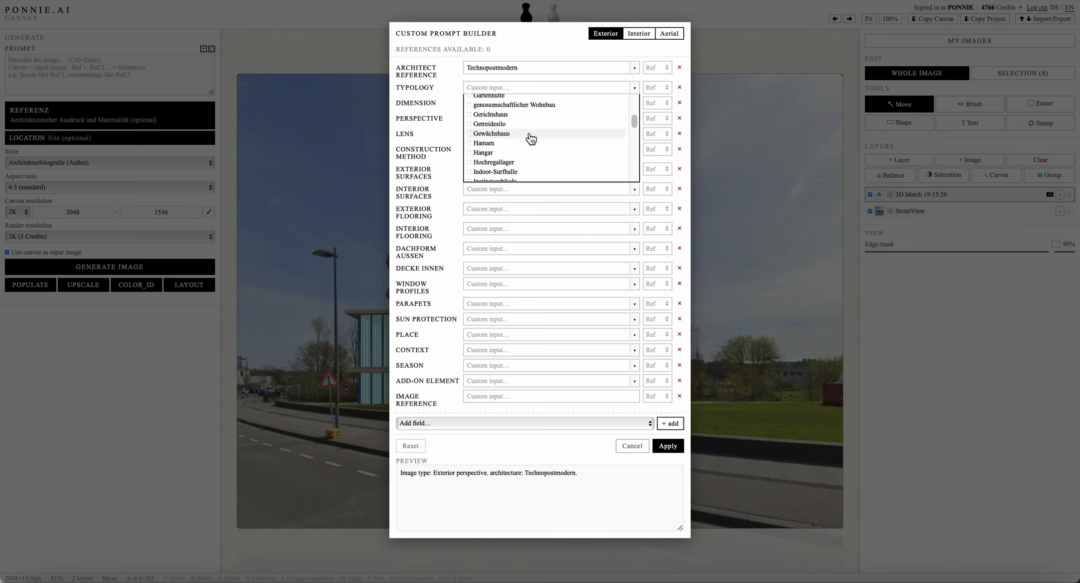
click(504, 165)
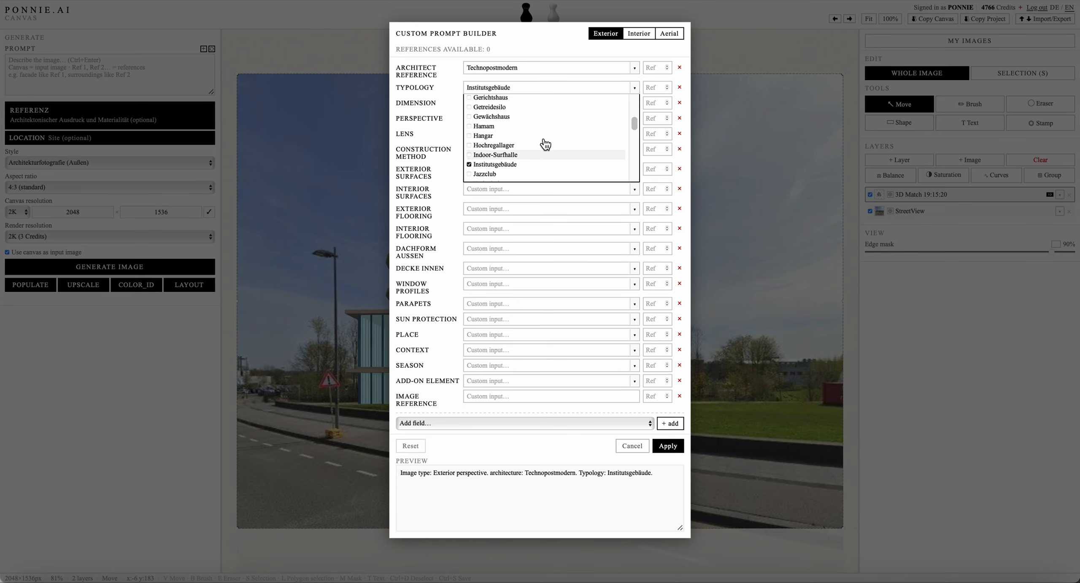
click(635, 87)
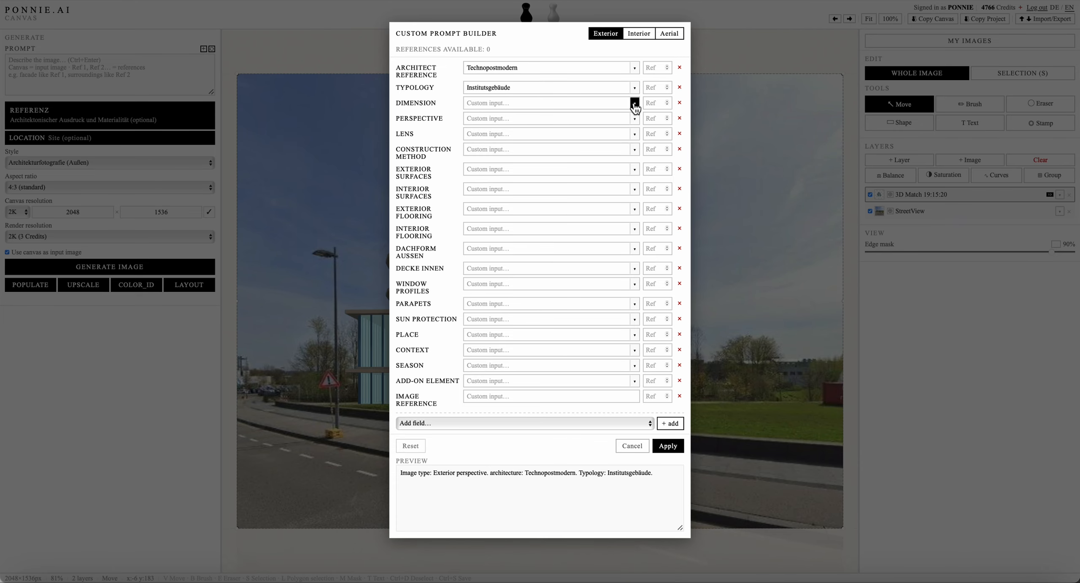
Set the construction method to "filigrane weisse Stahlkonstruktion" and the parapets to "filigrane weiße Staketenbrüstung"
click(634, 150)
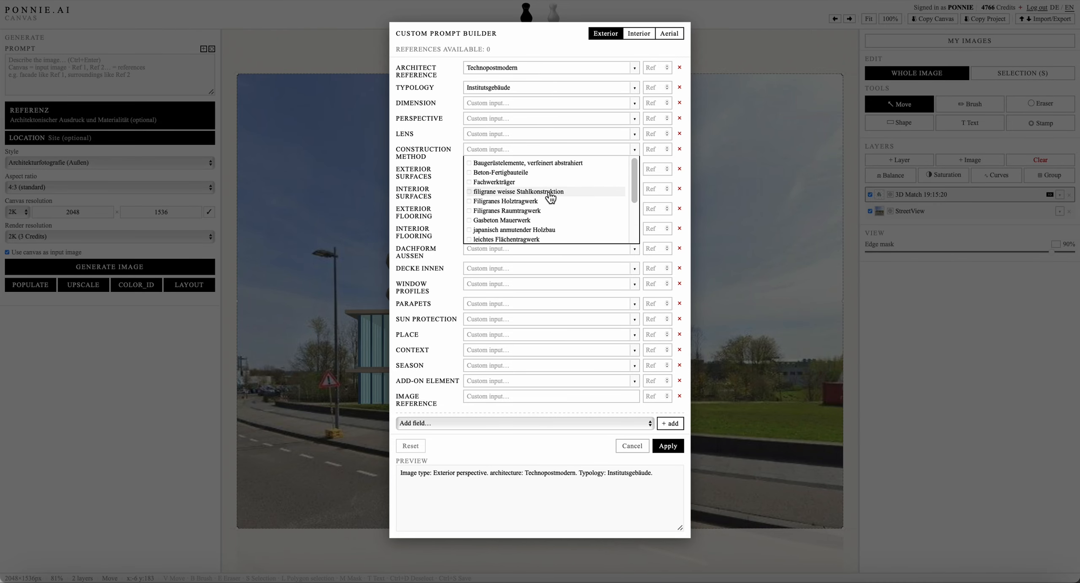
click(528, 191)
click(635, 150)
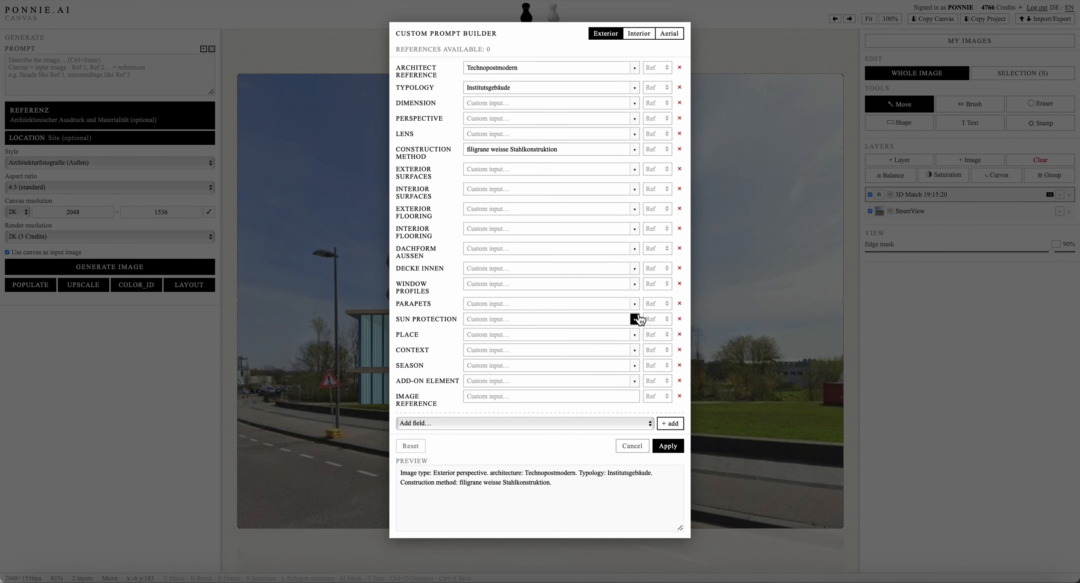
click(634, 304)
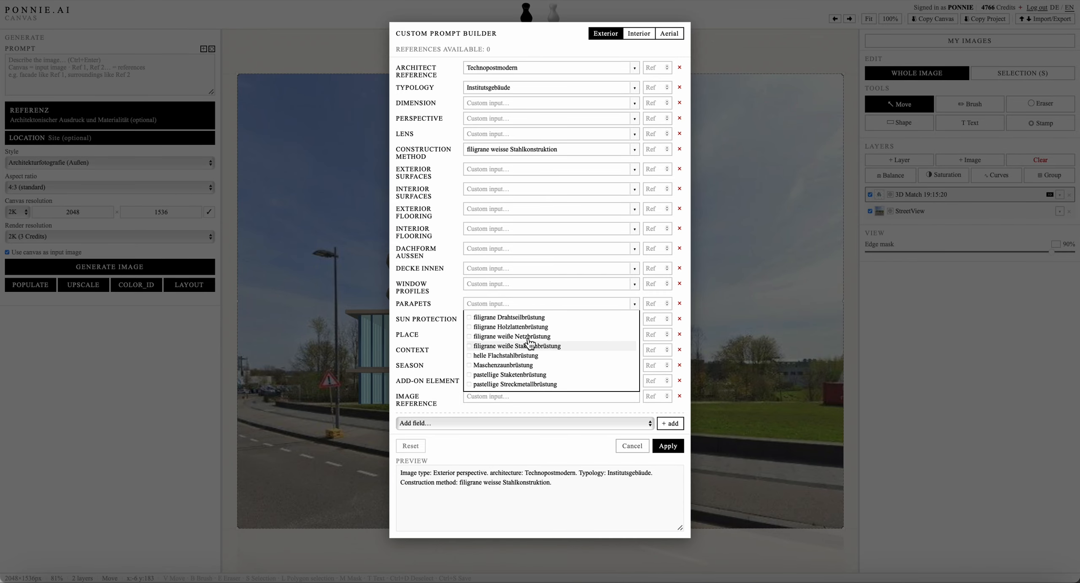
click(539, 346)
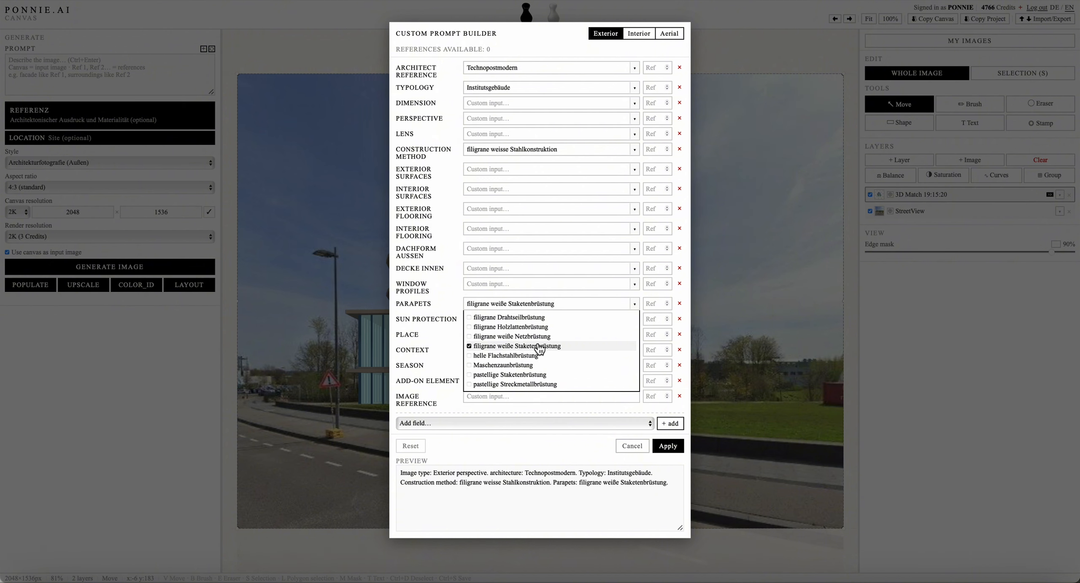
click(634, 305)
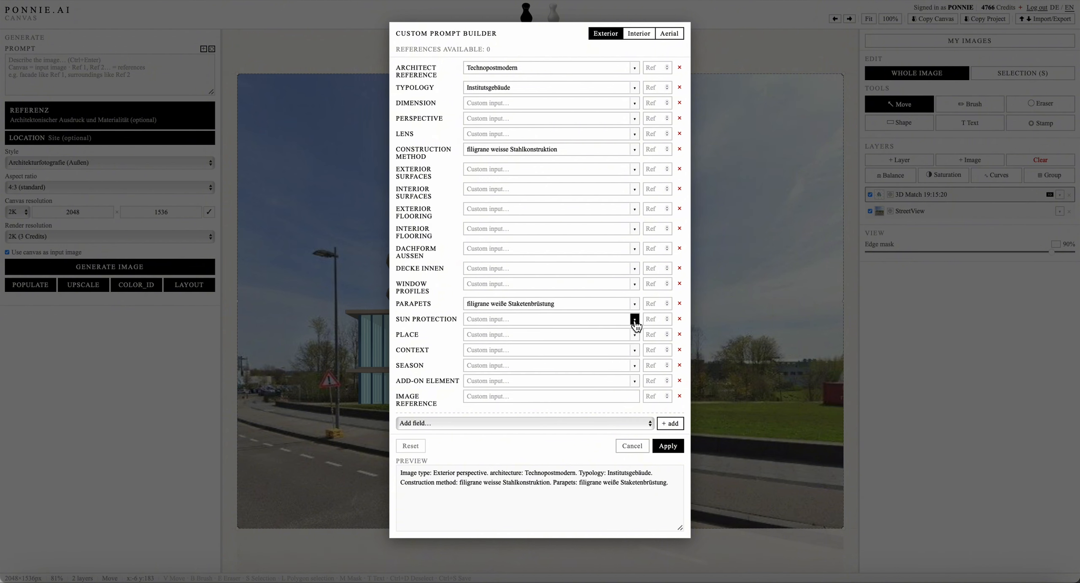
Set the sun protection to "silbern glänzende Vorhänge" and apply the built prompt
click(634, 319)
scroll(549, 376, down, 5)
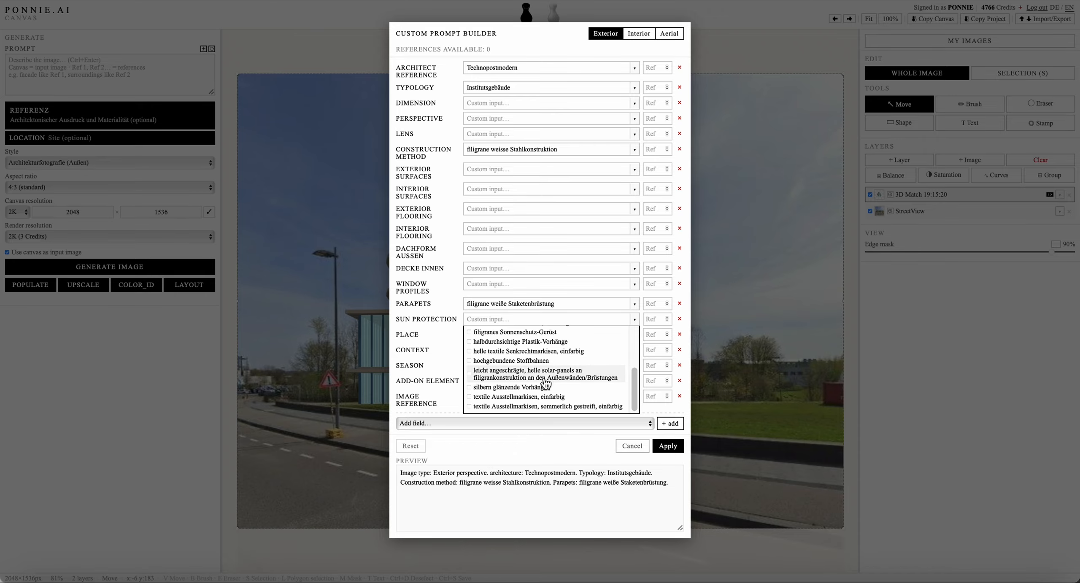
click(541, 392)
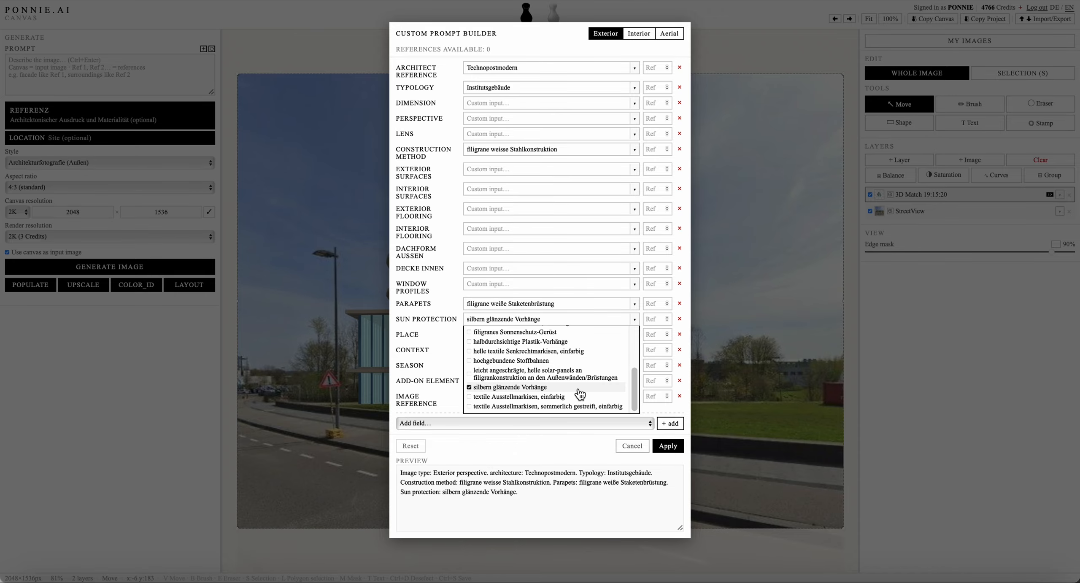
click(668, 446)
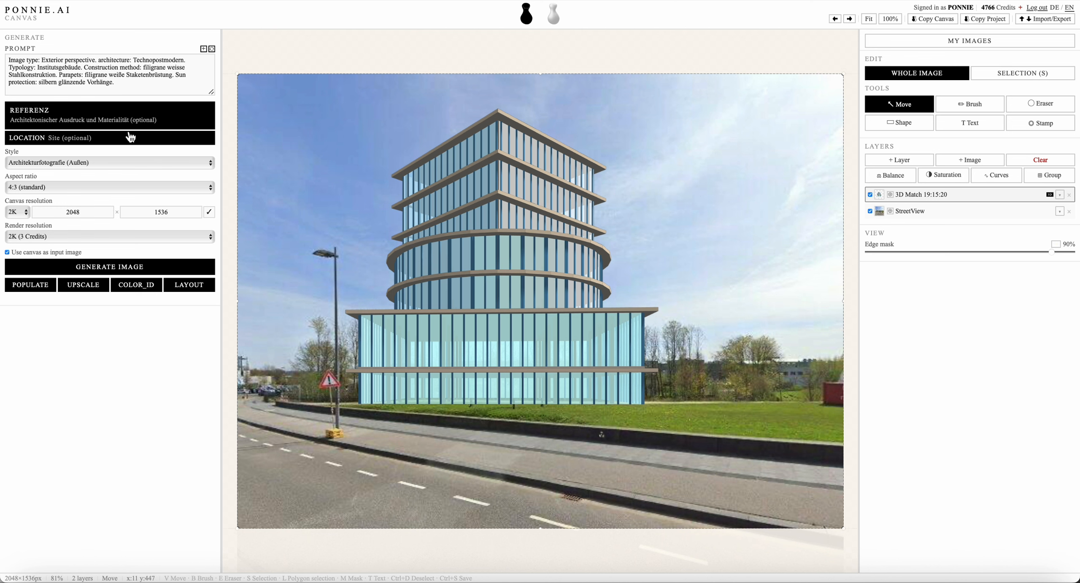
Add "preserve geometry" as a last line of the prompt and generate the image from the canvas
click(137, 83)
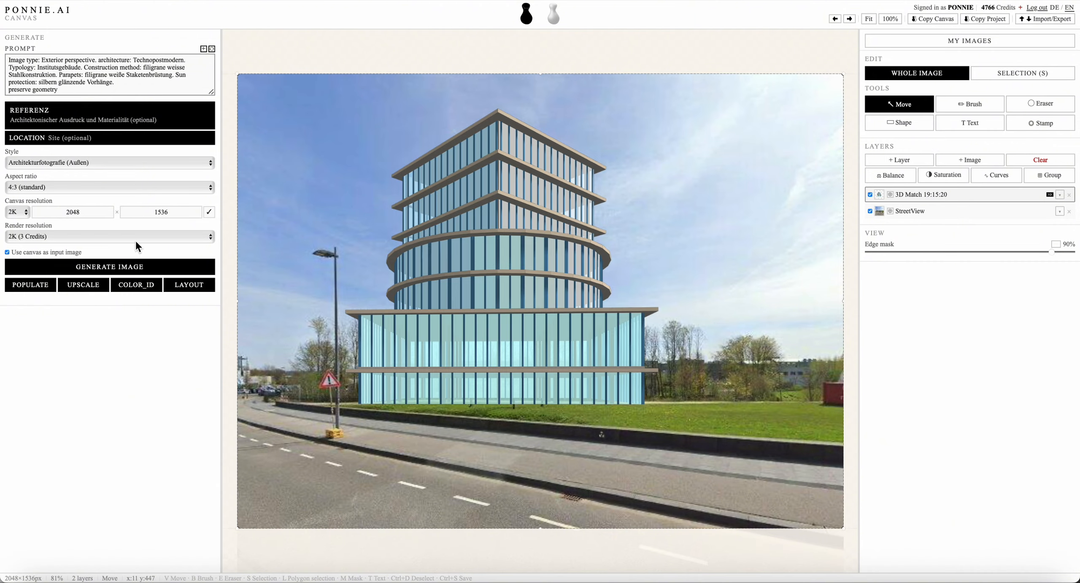
click(126, 270)
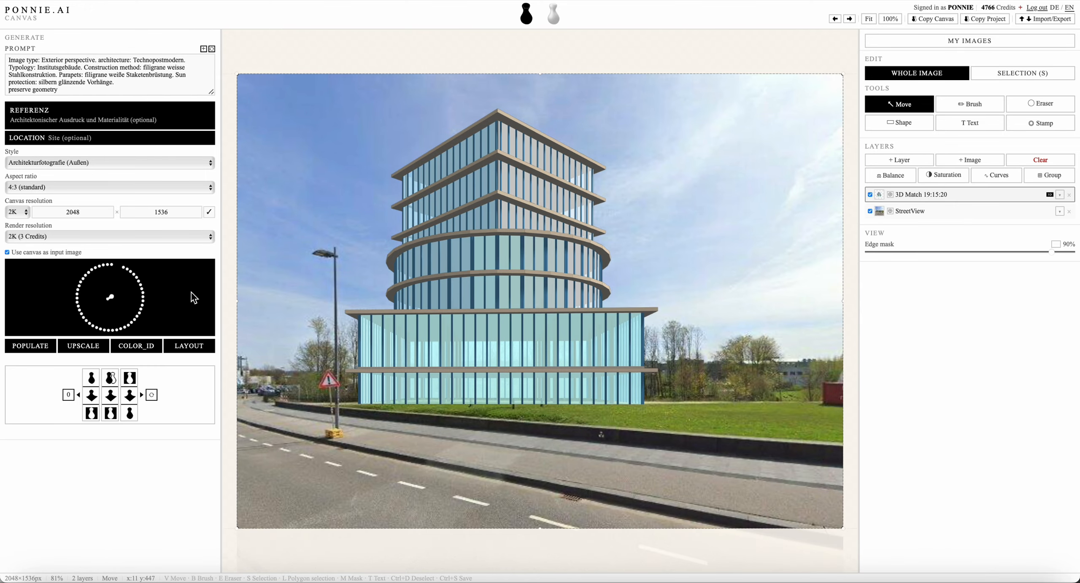
click(152, 396)
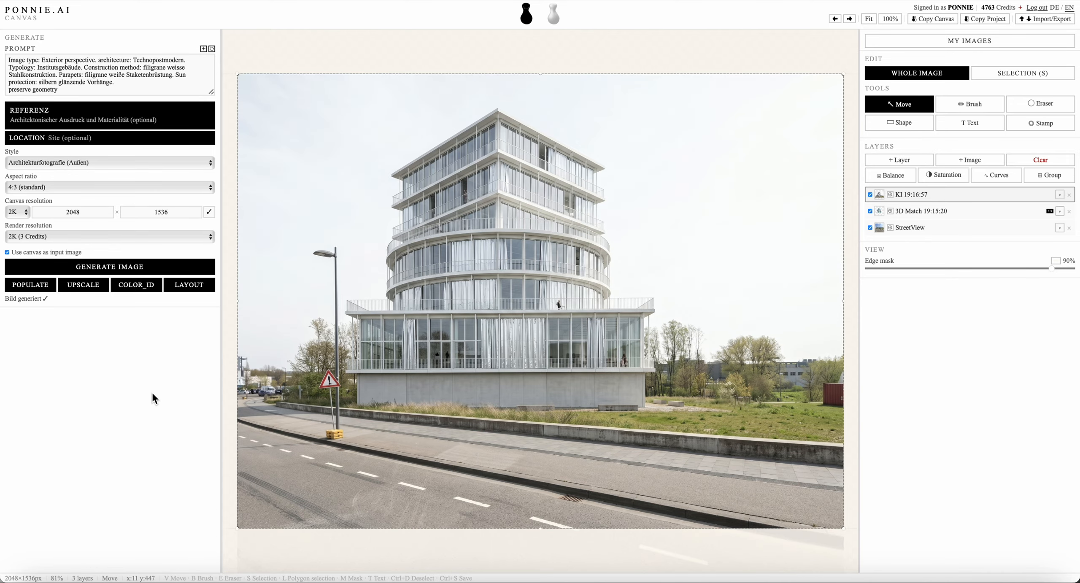
Compare the generated image with the layers beneath it using its opacity, ending at 100 %
click(1059, 195)
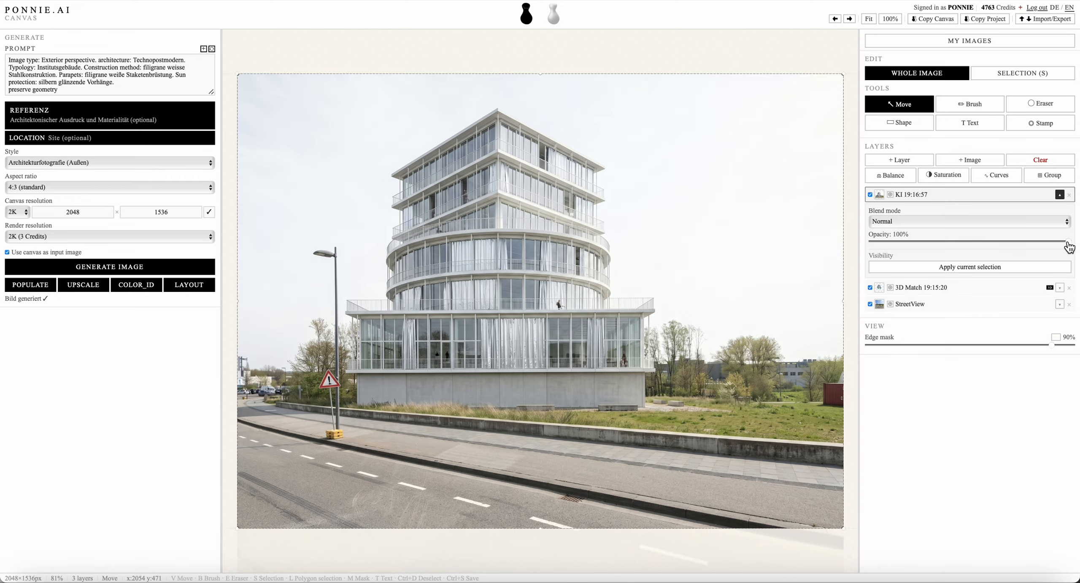
mouse_move(1068, 242)
mouse_down()
mouse_move(892, 242)
mouse_move(1074, 242)
mouse_up()
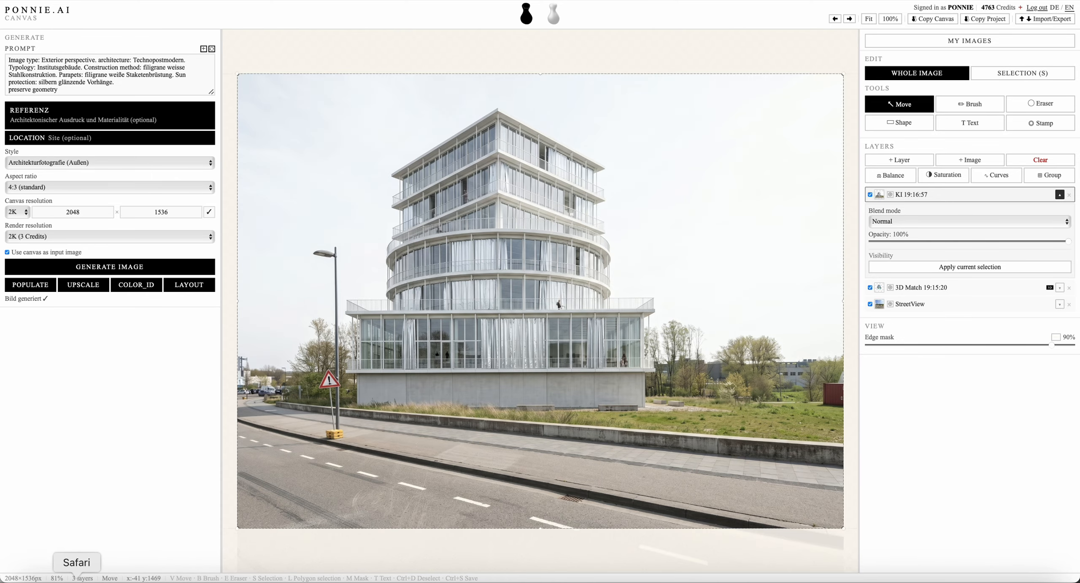
Bring ForestDigital-V2-Spring-L (1).png from the TEST folder in Finder onto the canvas as a new layer
click(30, 579)
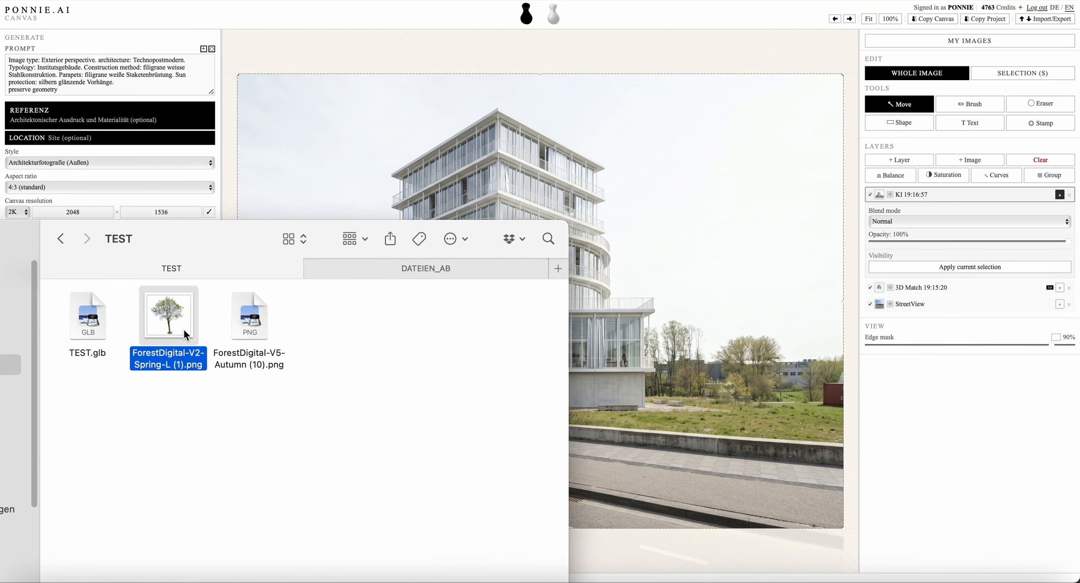
drag(171, 329, 717, 215)
click(688, 218)
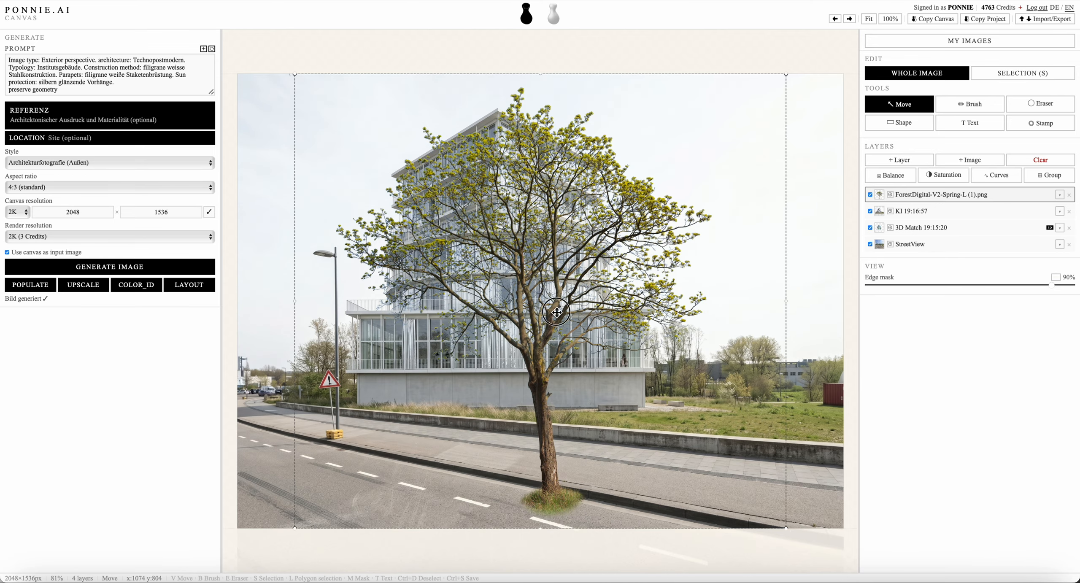
Scale the tree down and position it at the image's right edge, with its crown partly cropped beside the building
drag(556, 312, 777, 270)
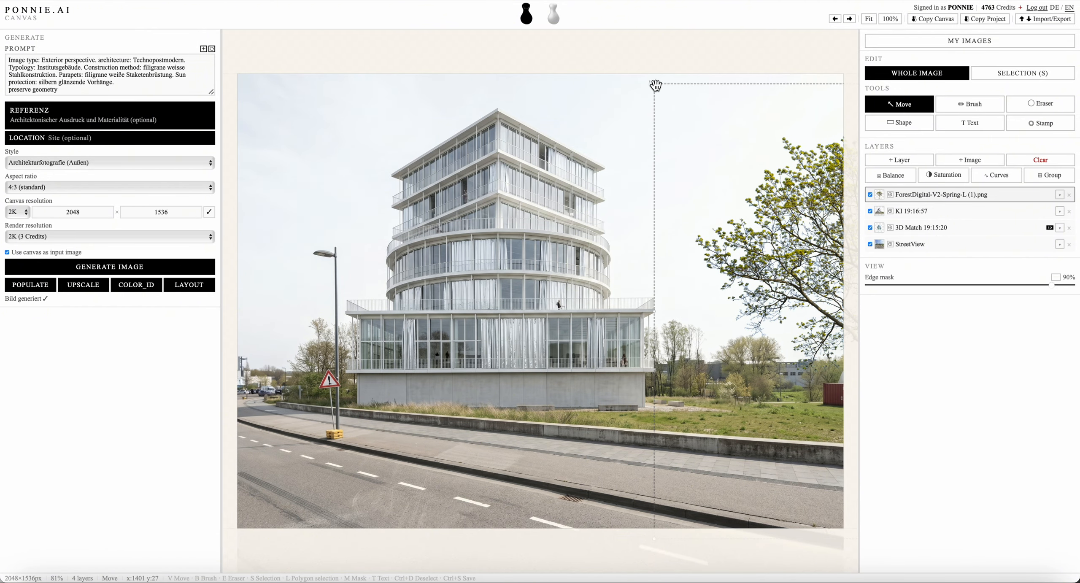
drag(653, 83, 762, 165)
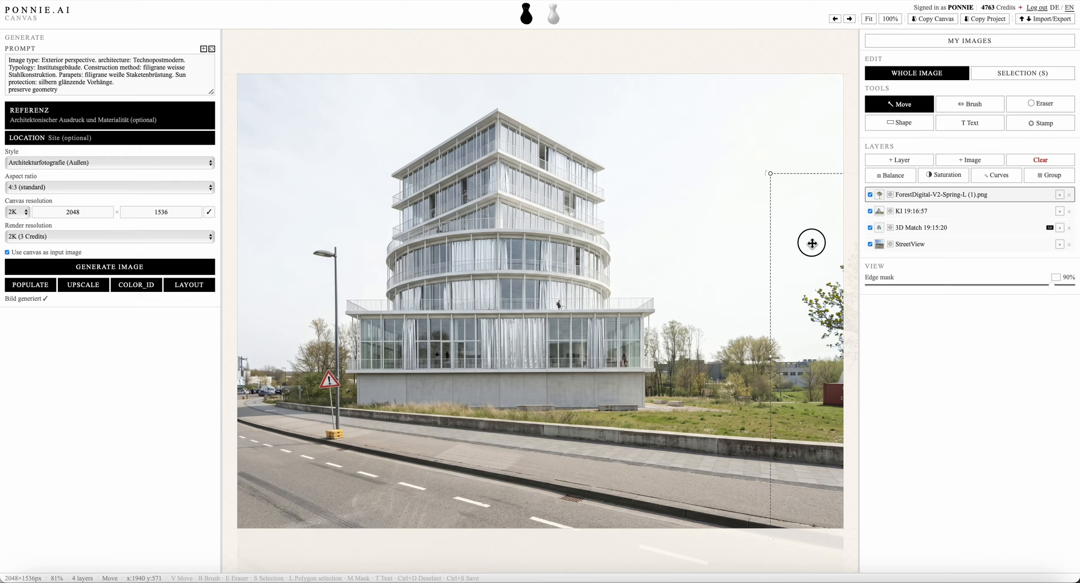
drag(813, 241, 722, 171)
click(632, 239)
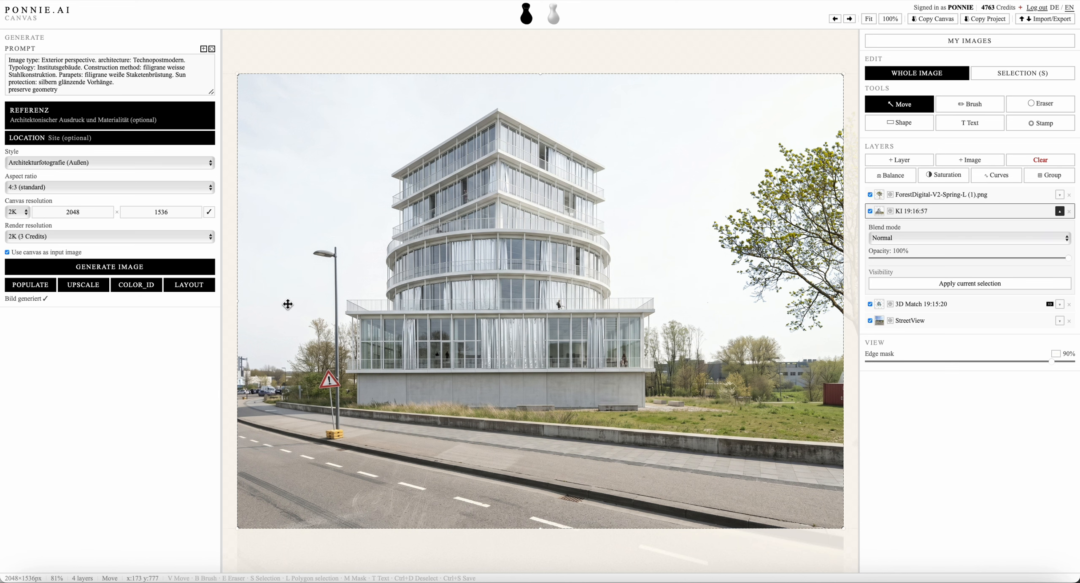
Clear the entire prompt text, keeping the style on Architekturfotografie (Außen)
drag(126, 89, 2, 29)
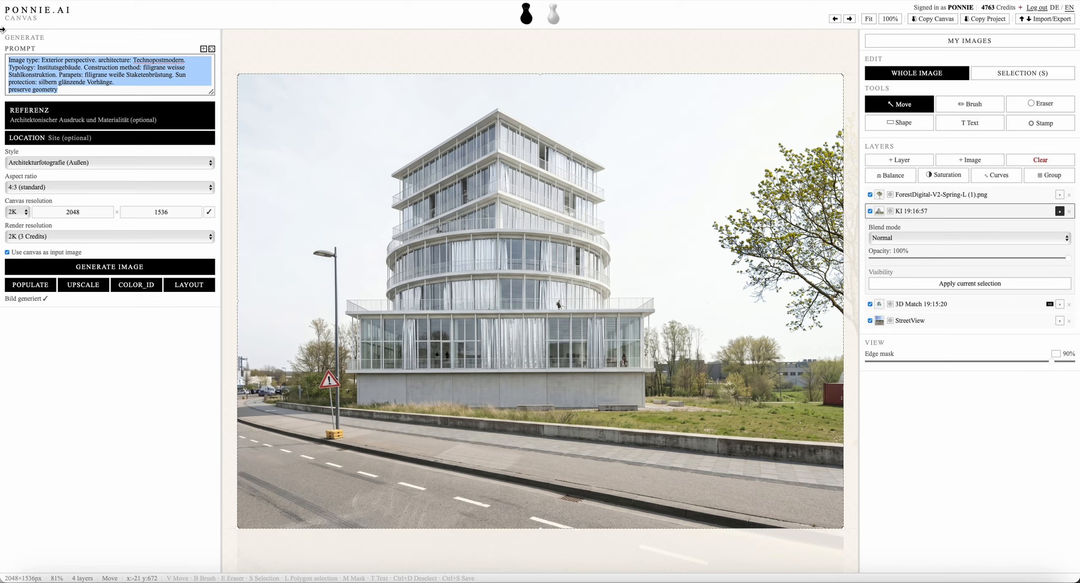
key(BackSpace)
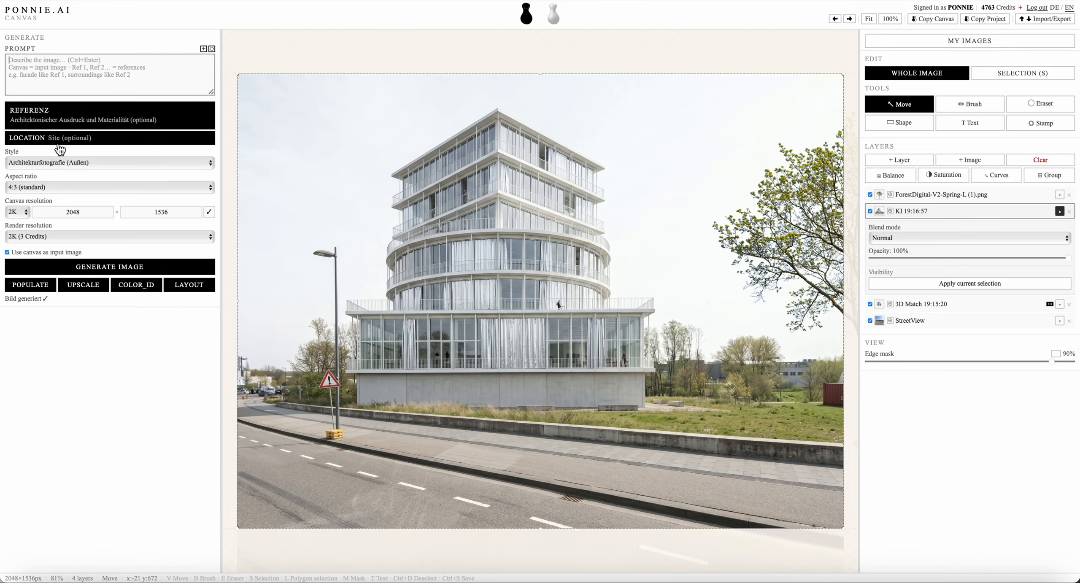
click(62, 162)
click(55, 94)
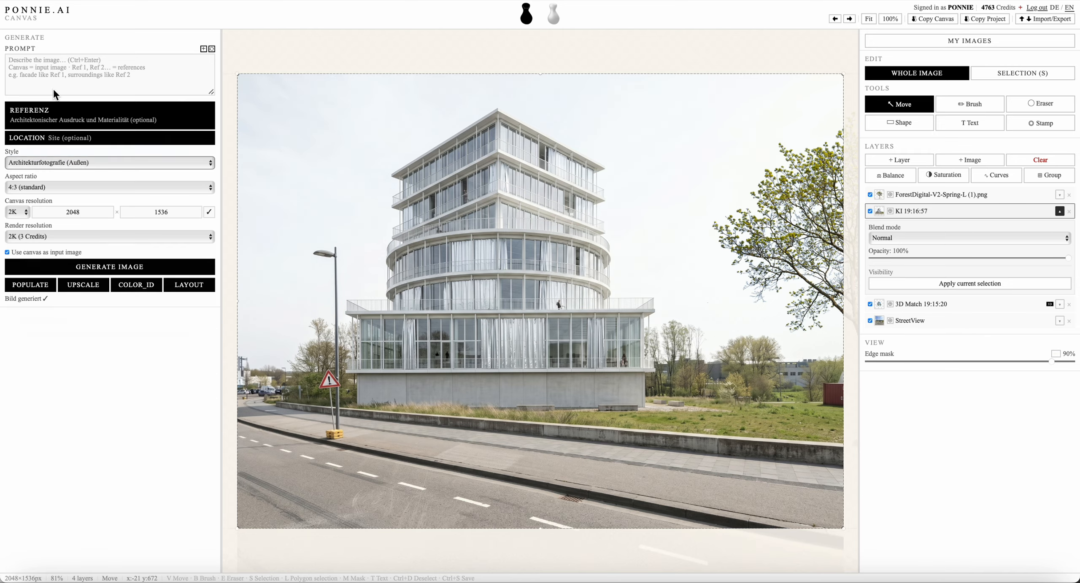
Generate a new version of the canvas from the prompt "put a cafe in ground floor" with No image style
click(49, 66)
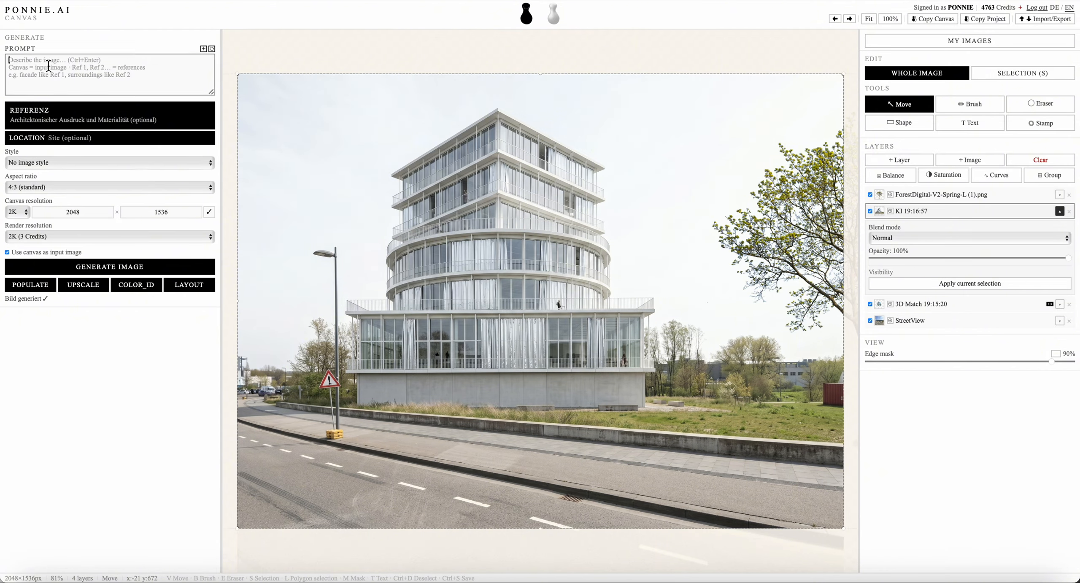
text(put a cafe in)
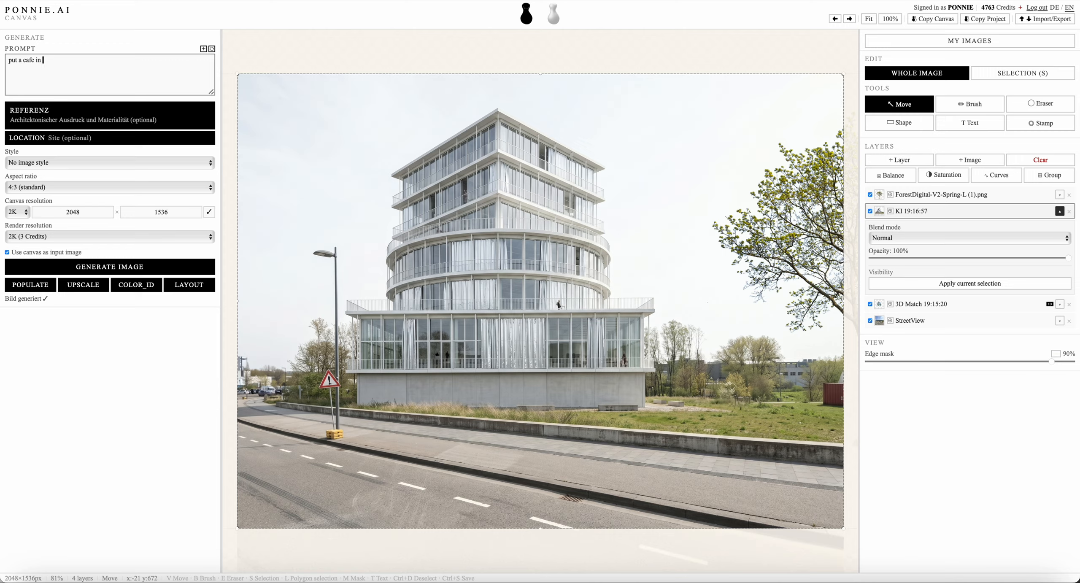
text( ground floor)
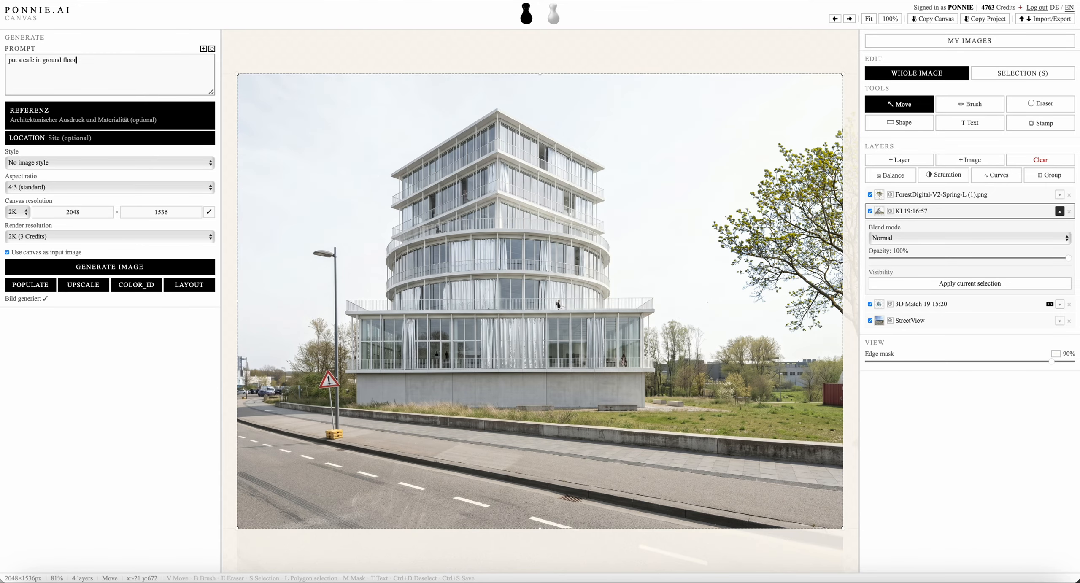
key(Return)
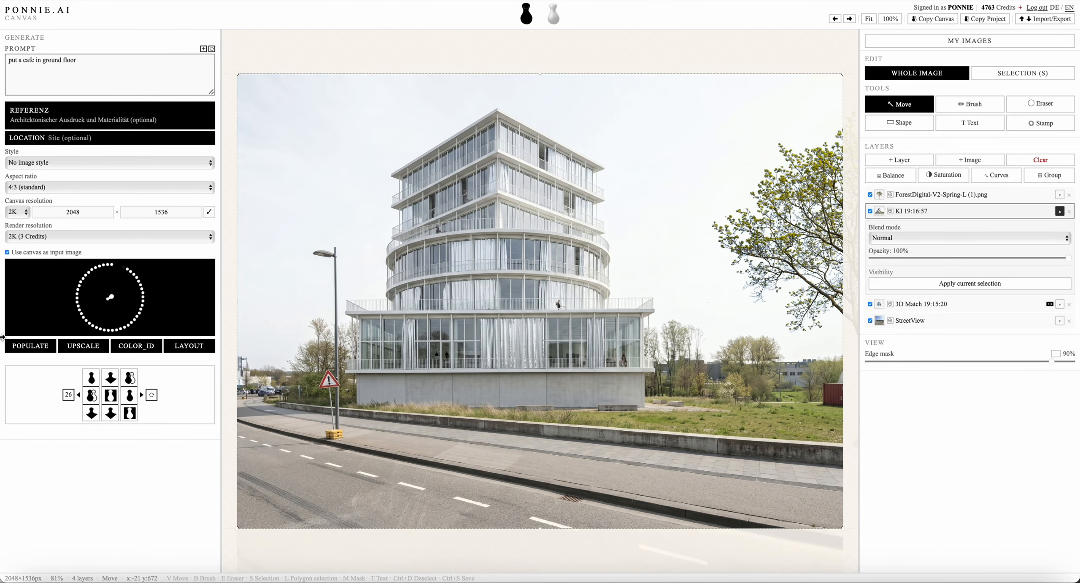
click(152, 395)
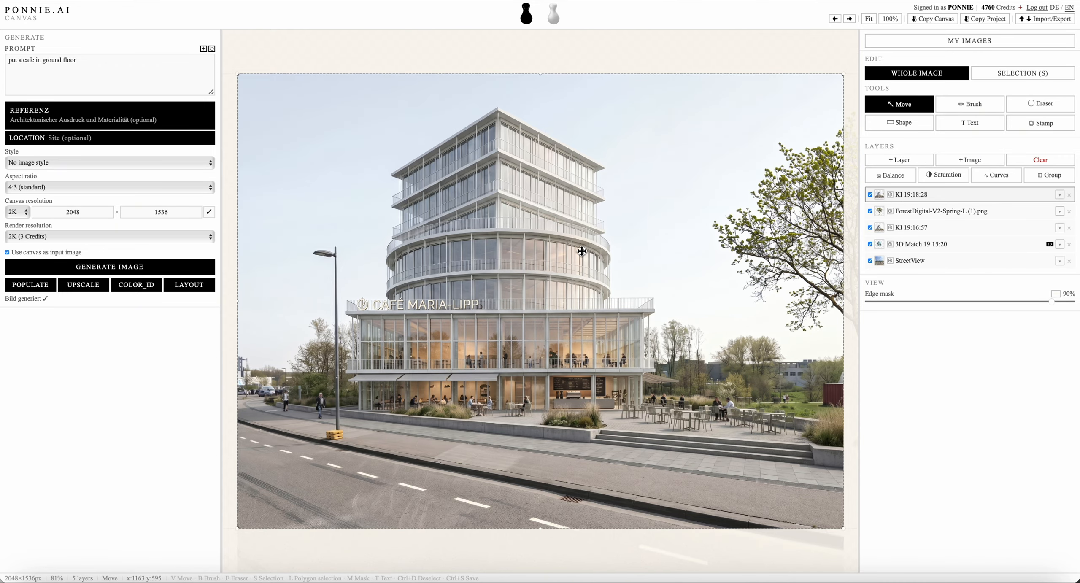
Mask the new café image and hide its upper floors, sky and tree with a 265 px brush at 71 % soft edge
key(m)
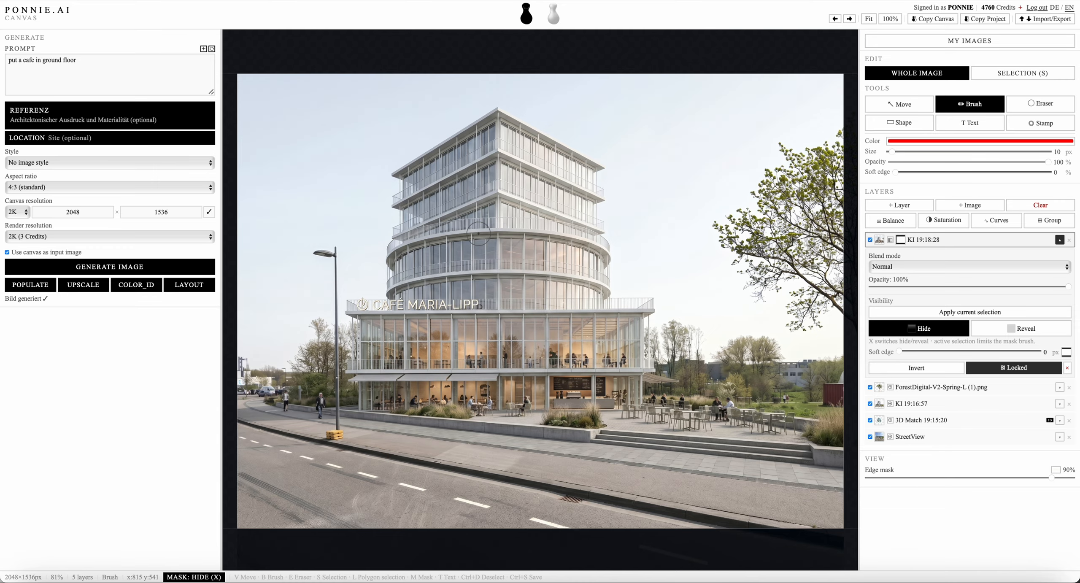
right_click(484, 237)
mouse_move(520, 256)
mouse_down()
mouse_move(535, 285)
mouse_move(524, 276)
mouse_move(549, 275)
mouse_up()
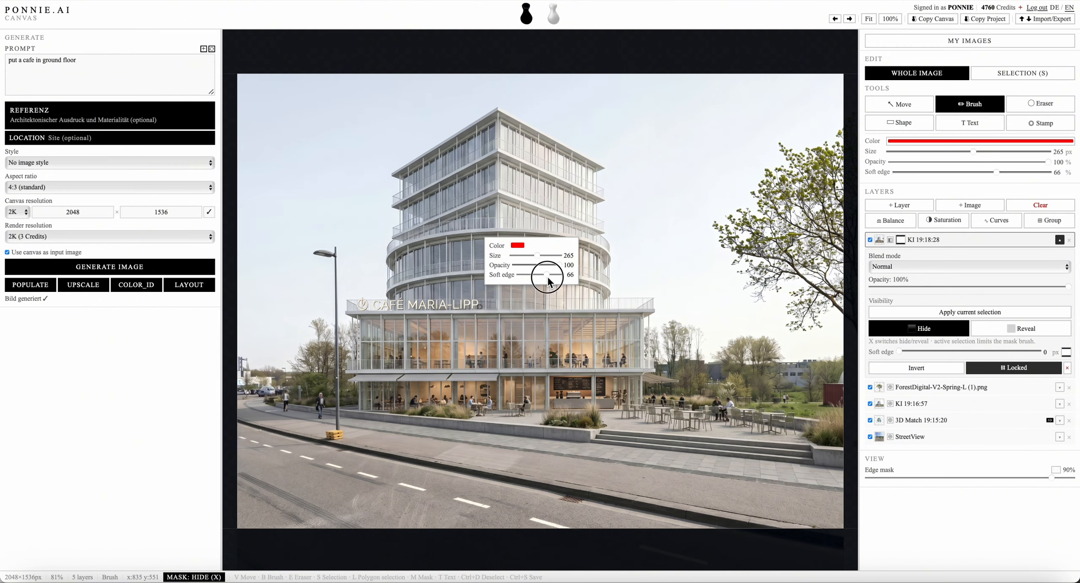
mouse_move(414, 147)
mouse_down()
mouse_move(464, 165)
mouse_move(401, 199)
mouse_move(527, 224)
mouse_move(451, 250)
mouse_move(564, 312)
mouse_move(462, 318)
mouse_move(509, 342)
mouse_move(348, 325)
mouse_move(632, 313)
mouse_move(600, 325)
mouse_move(620, 327)
mouse_up()
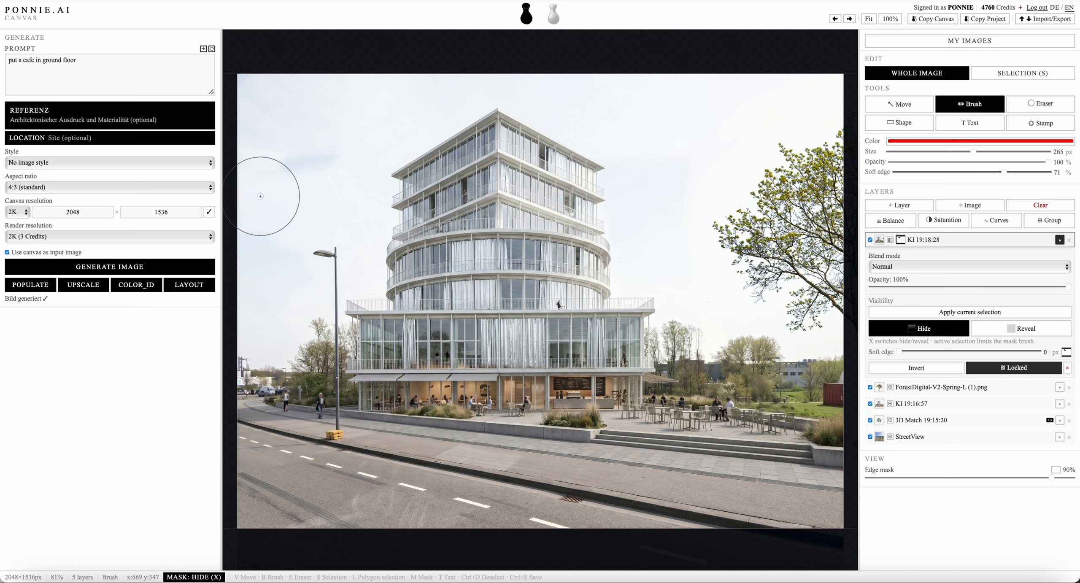
Hide the café image's road, sidewalk, warning-sign area and terrace steps in the mask so the previous street foreground shows
mouse_move(237, 404)
mouse_down()
mouse_move(266, 415)
mouse_move(271, 448)
mouse_move(506, 519)
mouse_move(327, 479)
mouse_move(548, 489)
mouse_move(674, 526)
mouse_move(776, 528)
mouse_move(818, 510)
mouse_move(549, 515)
mouse_up()
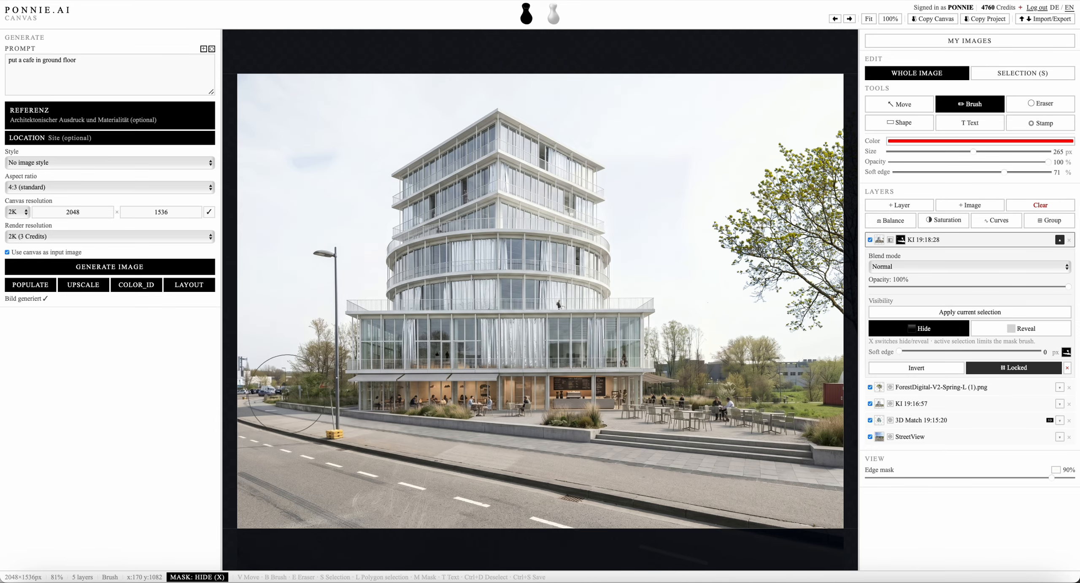
drag(285, 399, 298, 394)
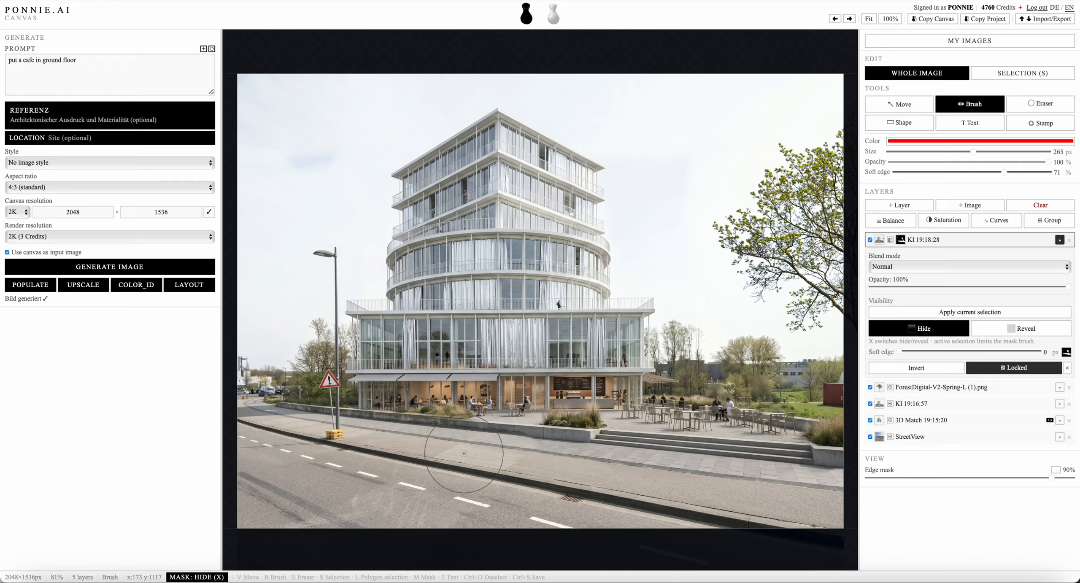
mouse_move(599, 462)
mouse_down()
mouse_move(827, 460)
mouse_move(790, 475)
mouse_move(628, 471)
mouse_move(833, 480)
mouse_up()
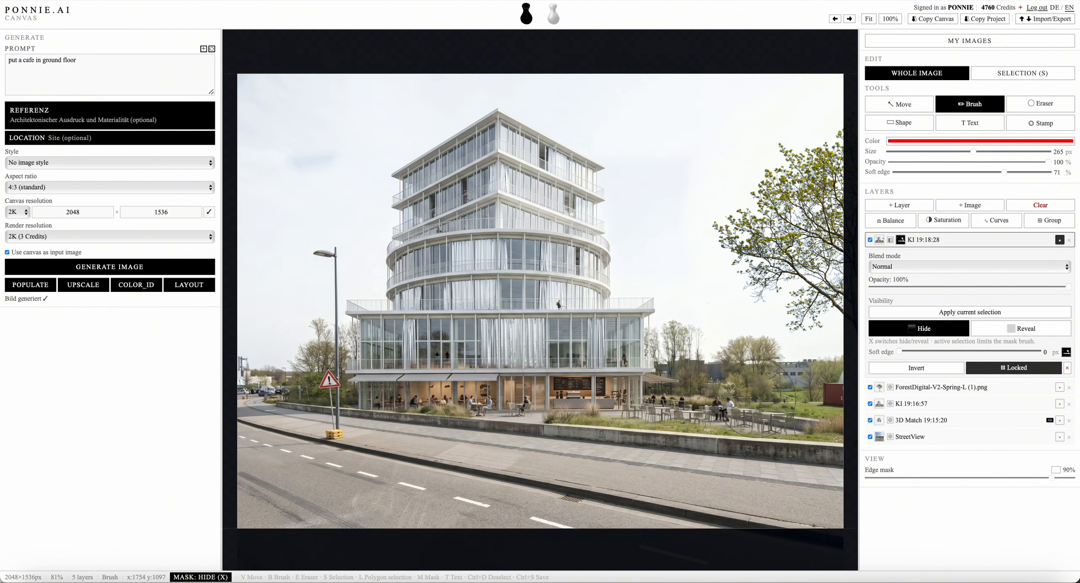
Reveal the café terrace's tables and planting along the wall with a 131 px mask brush, and return the brush to hiding
key(x)
right_click(720, 393)
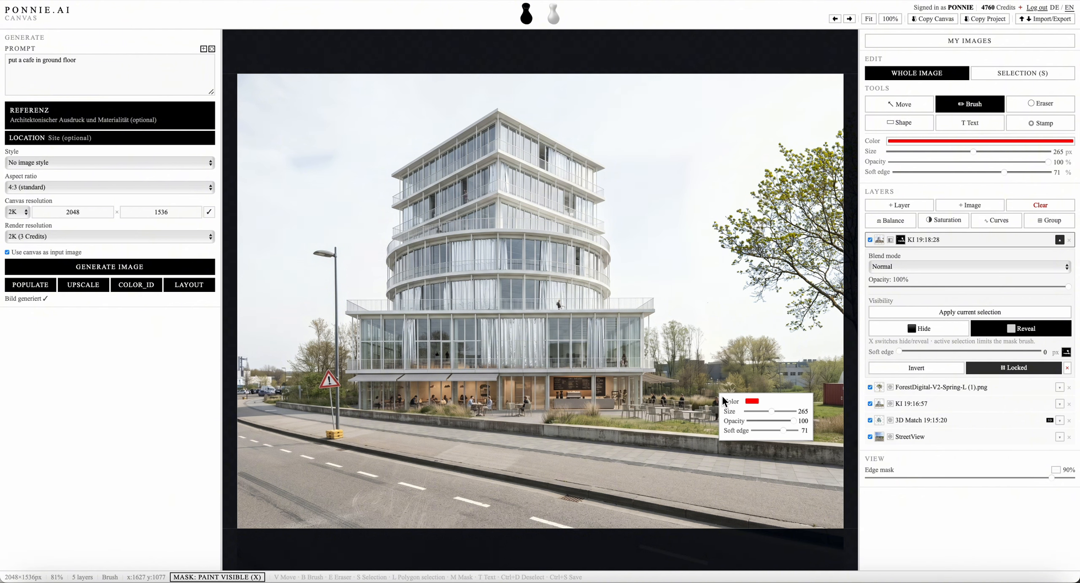
drag(773, 411, 759, 412)
mouse_move(633, 406)
mouse_down()
mouse_move(691, 416)
mouse_move(798, 409)
mouse_move(827, 423)
mouse_up()
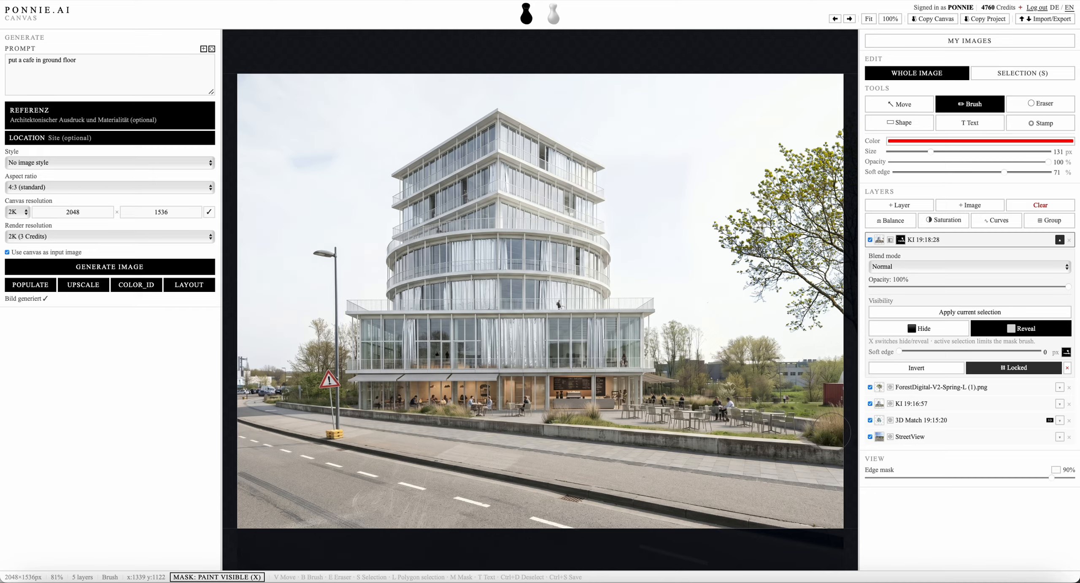
key(x)
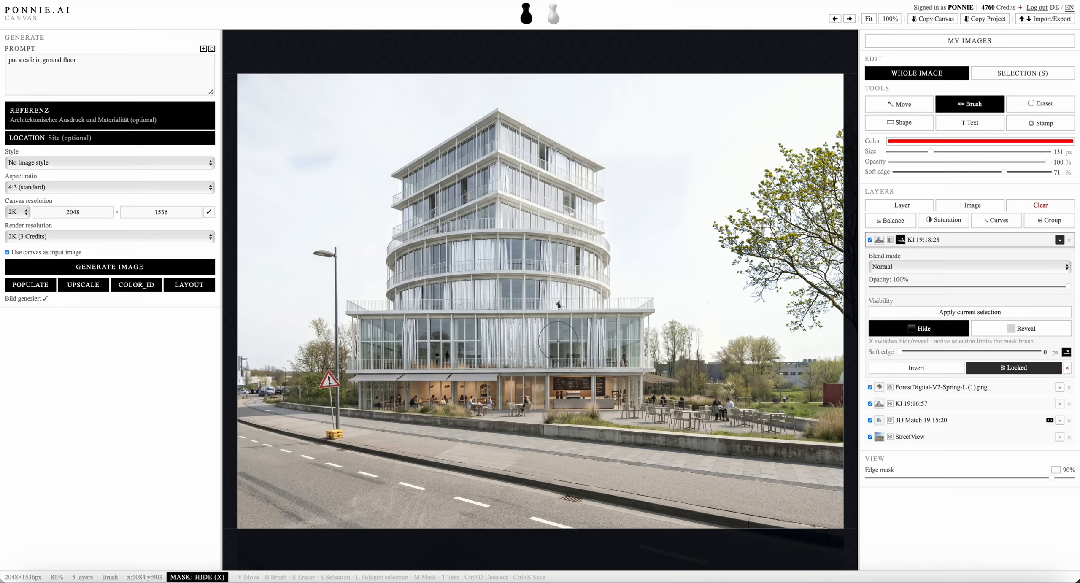
Populate the scene with people without an extra description, and add a mask to the resulting Populate layer
click(28, 292)
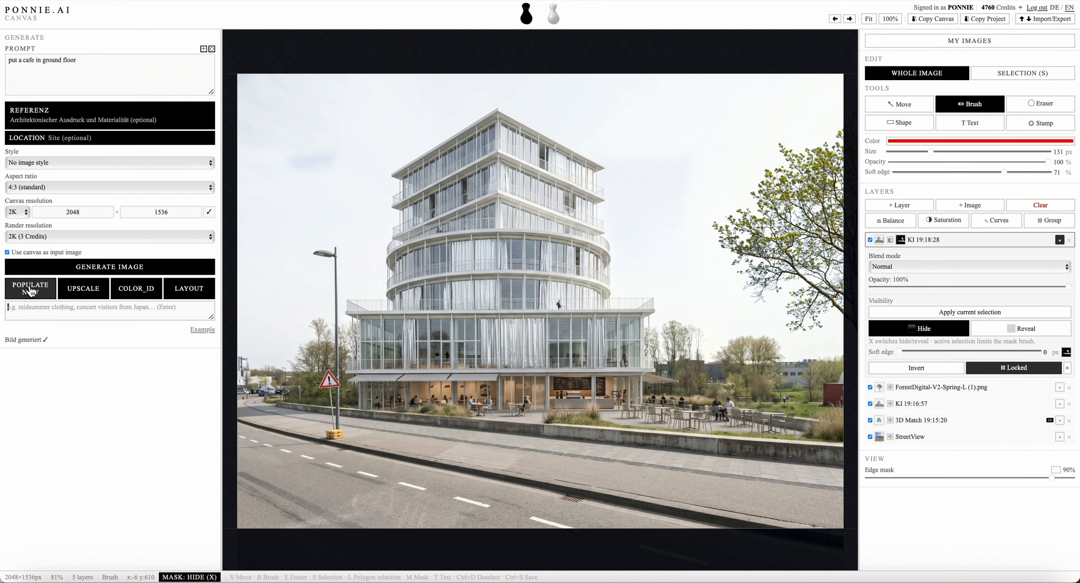
click(30, 291)
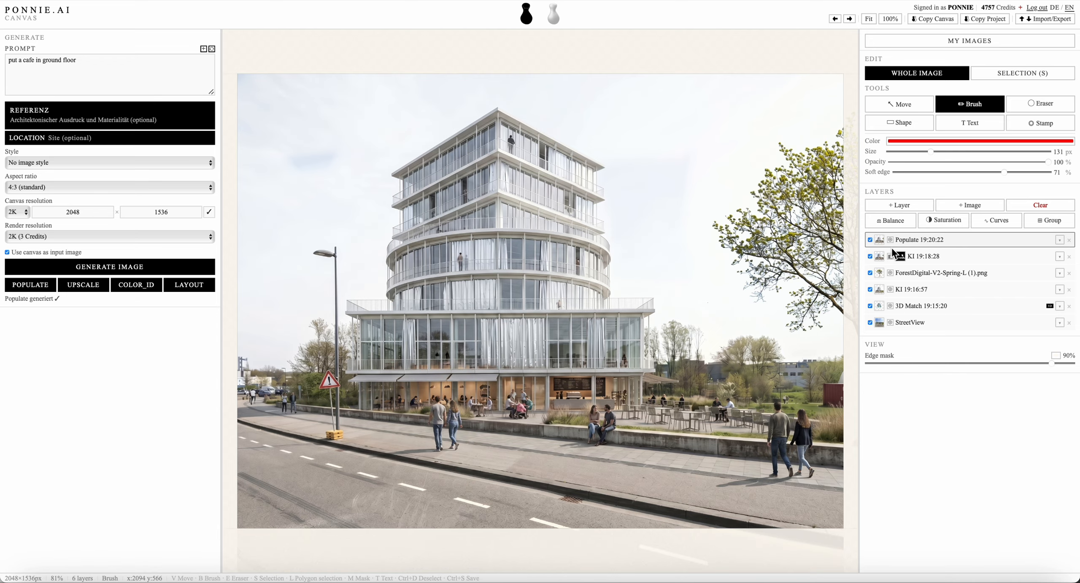
click(1060, 241)
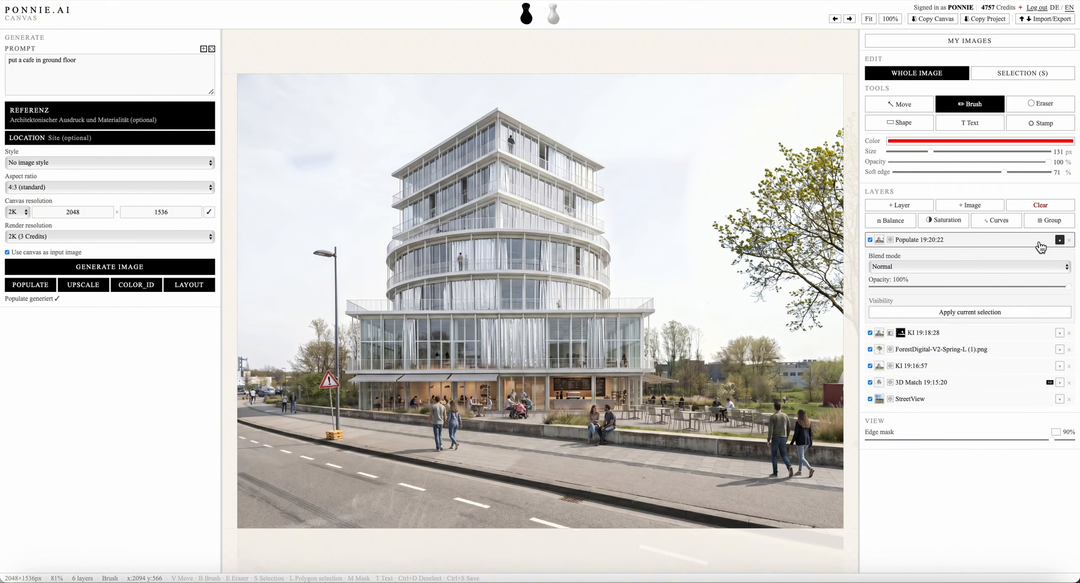
click(895, 239)
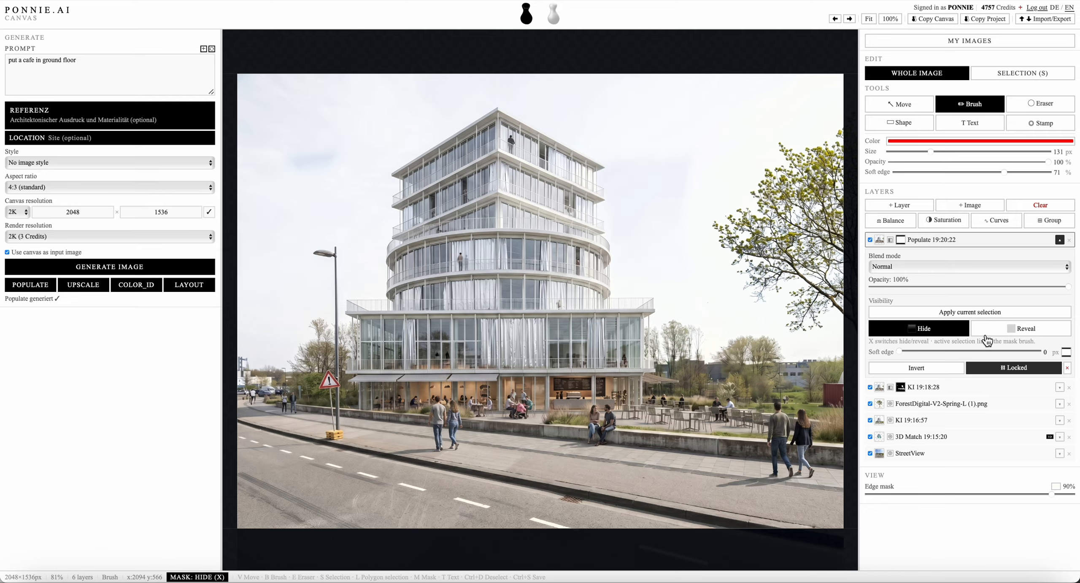
Invert the Populate layer's mask to hide the whole layer, and undo the inversion
click(926, 375)
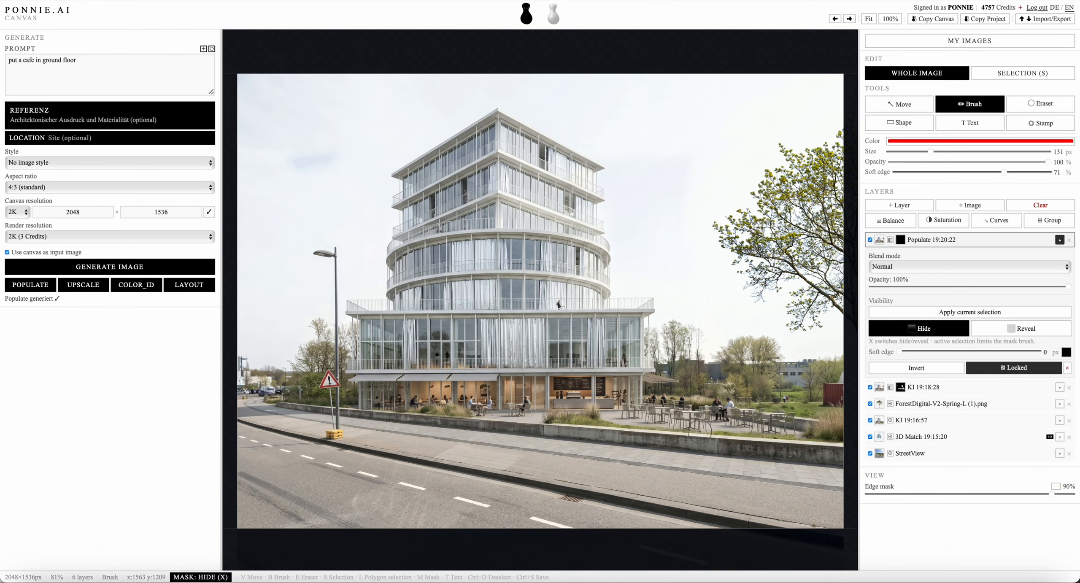
key(m)
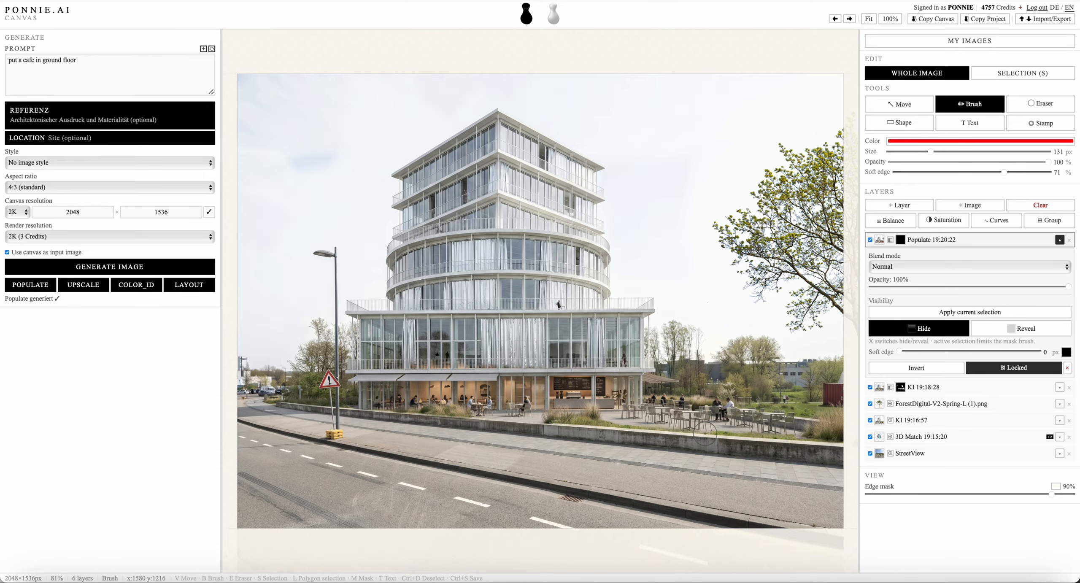
key(m)
key(ctrl+z)
Hide the added people on the upper floors, the far-left street and the couple walking at the right using a 468 px mask brush
scroll(598, 253, up, 5)
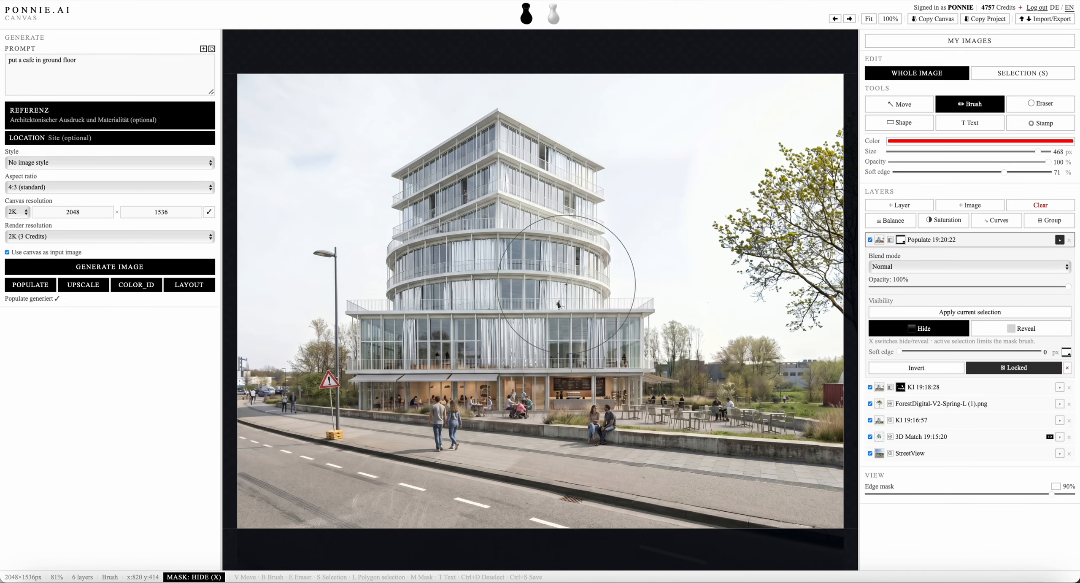
drag(262, 401, 275, 422)
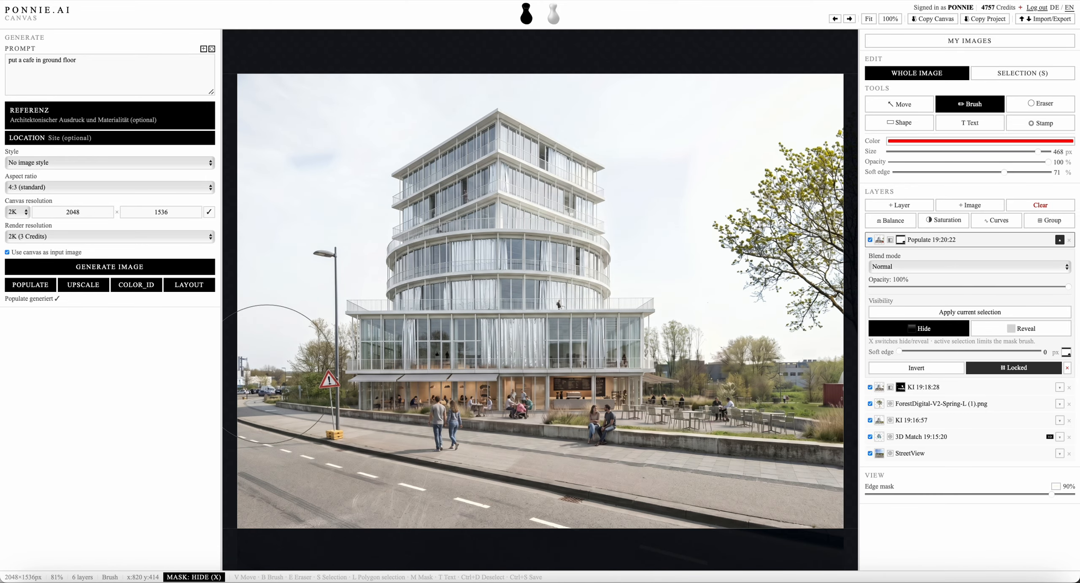
mouse_move(300, 527)
mouse_down()
mouse_move(658, 523)
mouse_move(802, 486)
mouse_move(820, 375)
mouse_up()
mouse_move(802, 194)
mouse_down()
mouse_move(827, 177)
mouse_move(802, 295)
mouse_up()
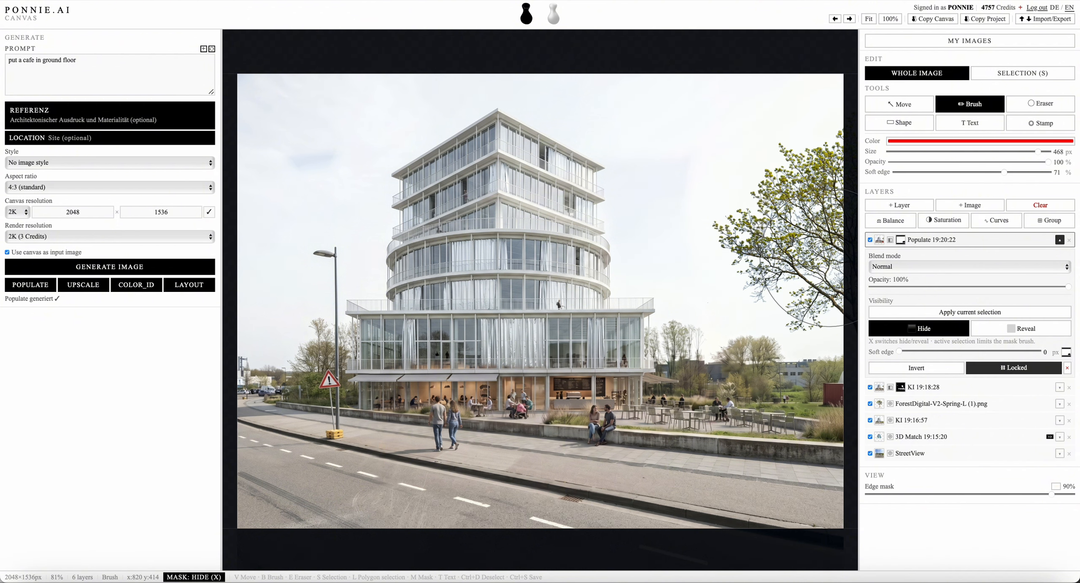